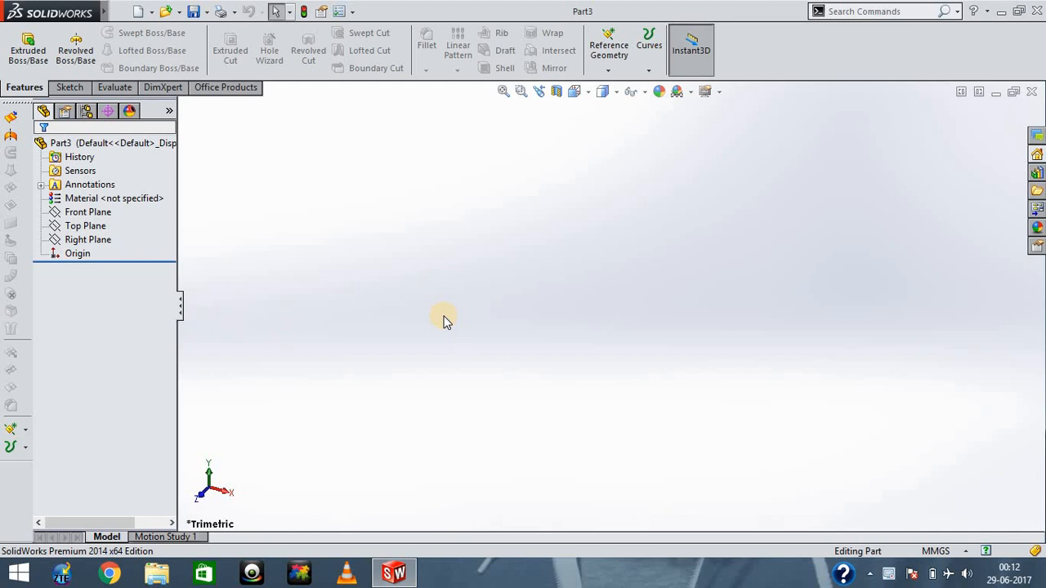
pyautogui.click(504, 287)
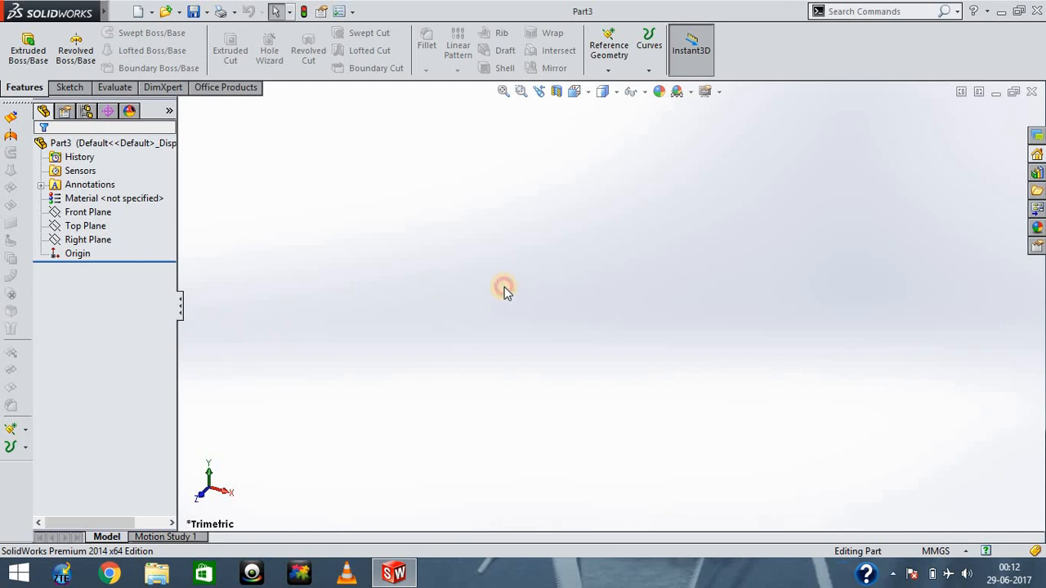
pyautogui.click(608, 54)
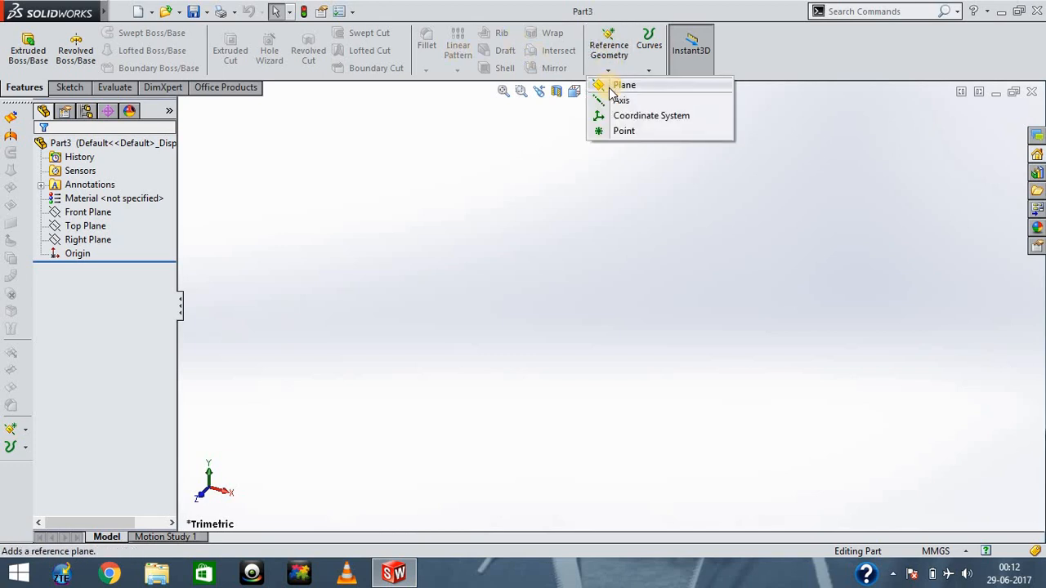
pyautogui.click(500, 206)
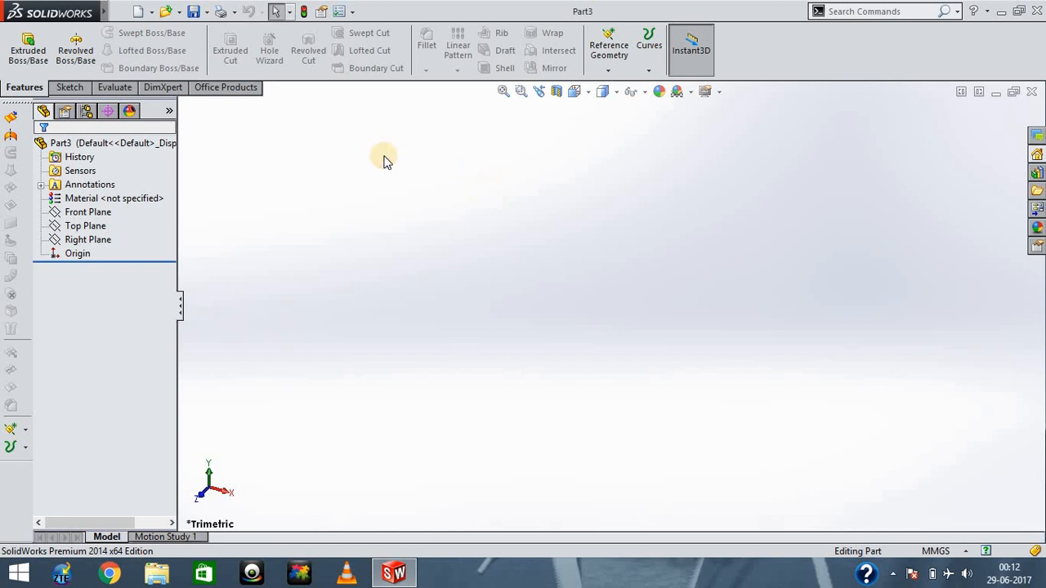
# Start a sketch on the Front Plane and draw a center rectangle about 123 by 107 mm centred on the origin.
pyautogui.click(74, 87)
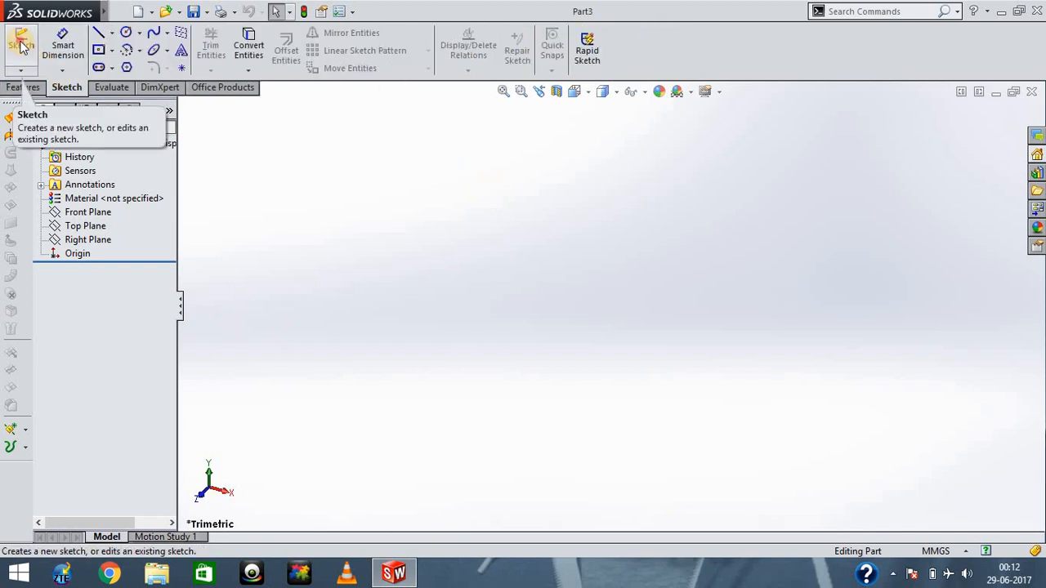
pyautogui.click(21, 45)
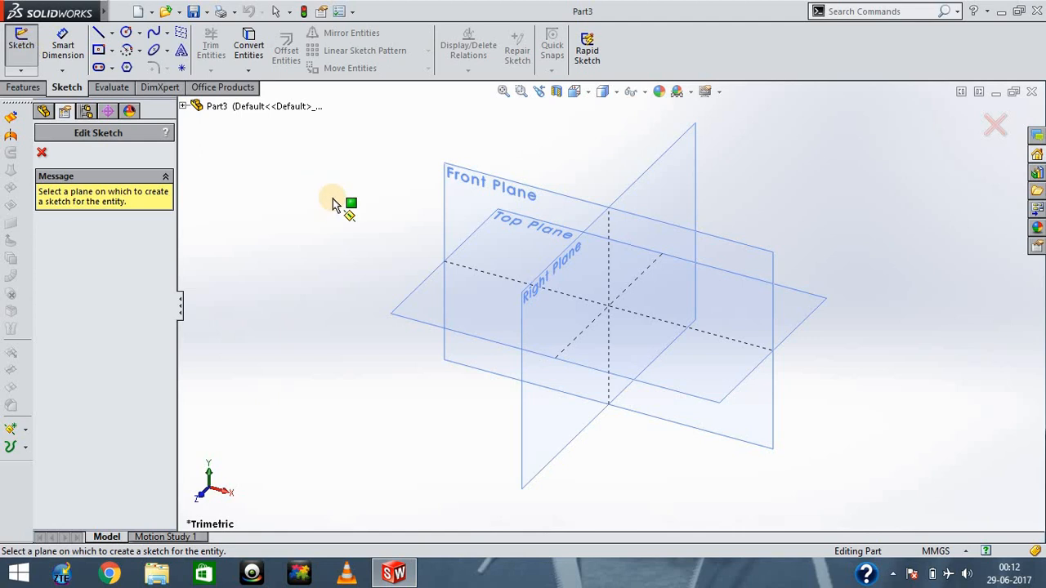
pyautogui.click(456, 183)
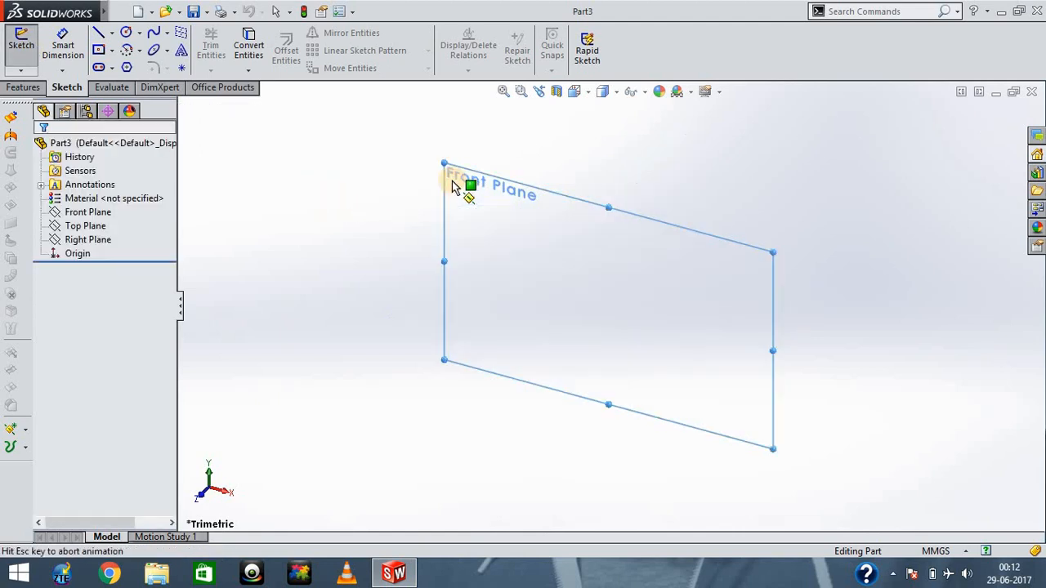
pyautogui.click(98, 49)
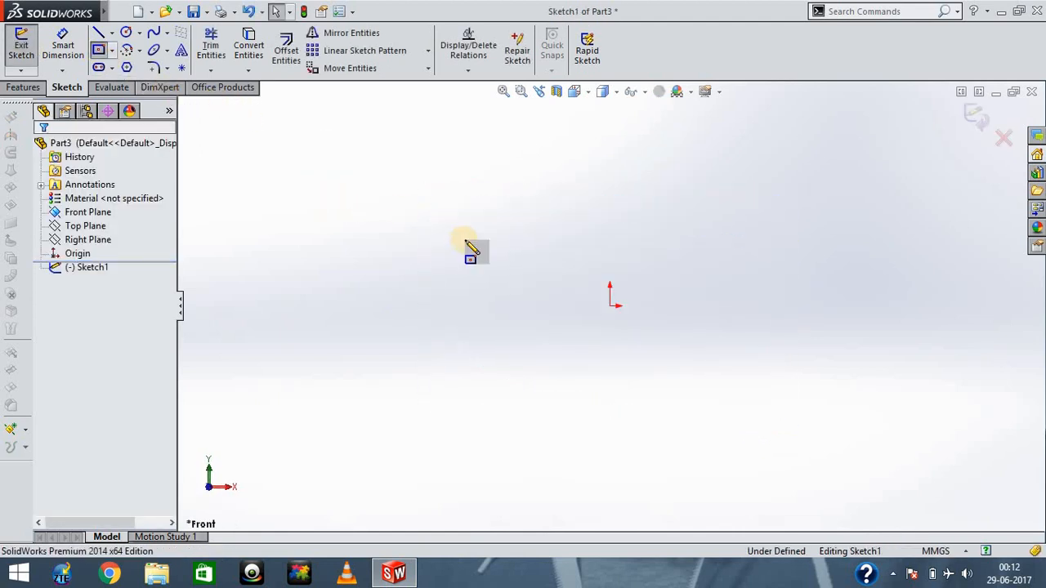
pyautogui.click(609, 306)
pyautogui.click(738, 409)
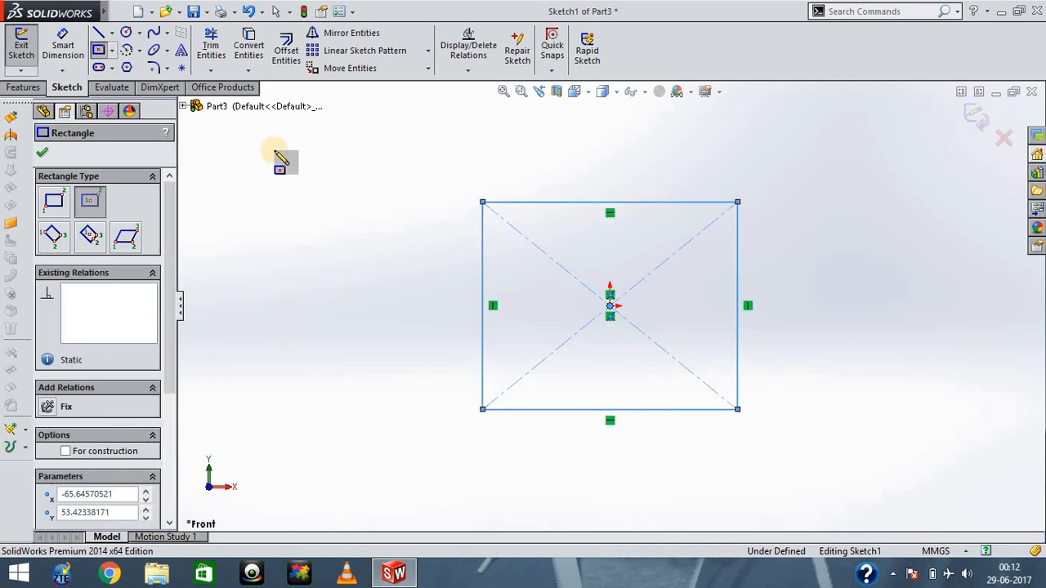
# Dimension the rectangle's height and width to 100 mm each and exit the sketch.
pyautogui.click(80, 57)
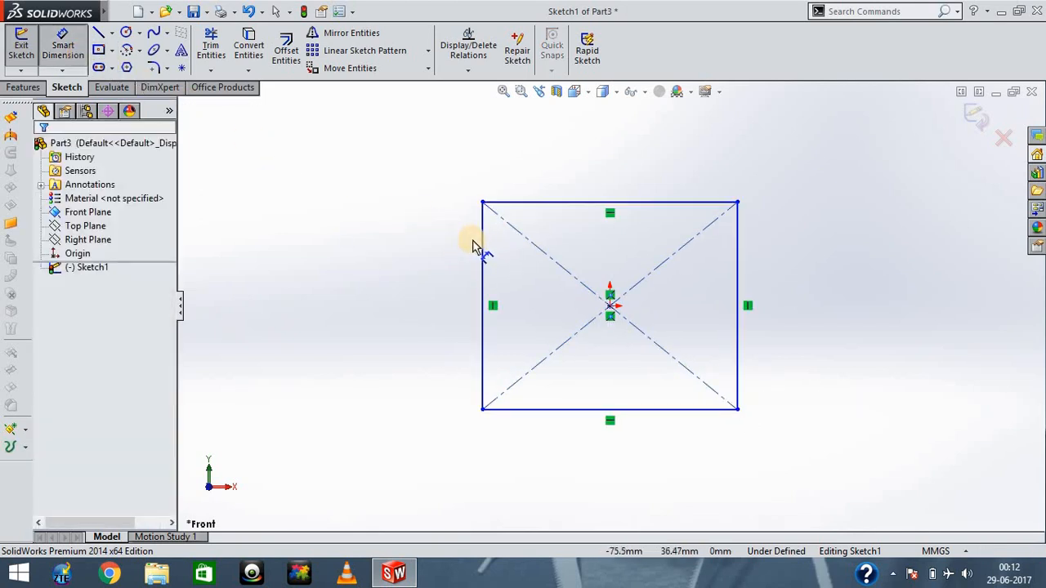
pyautogui.click(482, 284)
pyautogui.click(366, 282)
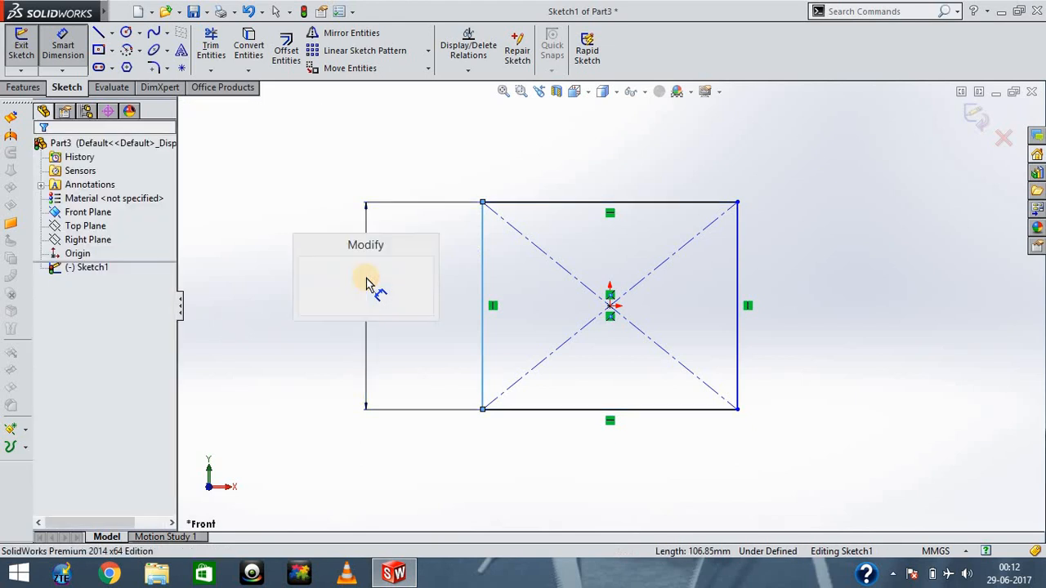
pyautogui.write('100')
pyautogui.press('Return')
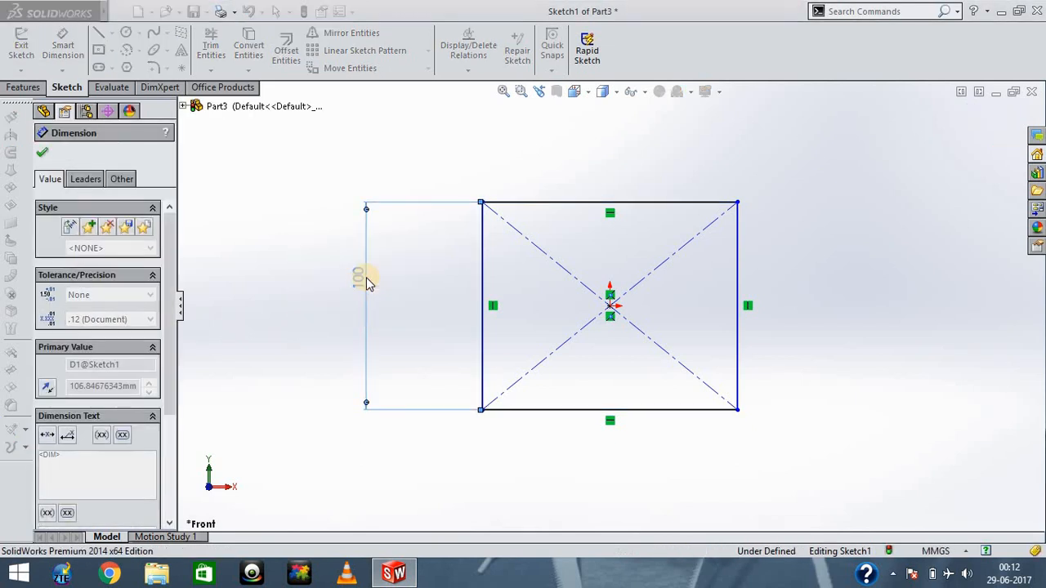
pyautogui.click(595, 201)
pyautogui.click(595, 167)
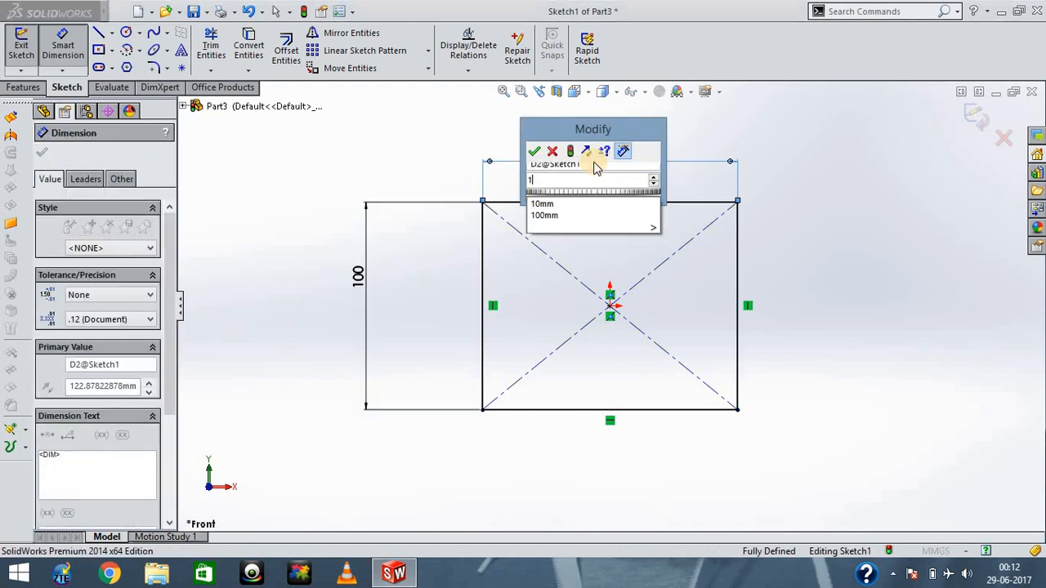
pyautogui.write('100')
pyautogui.press('Return')
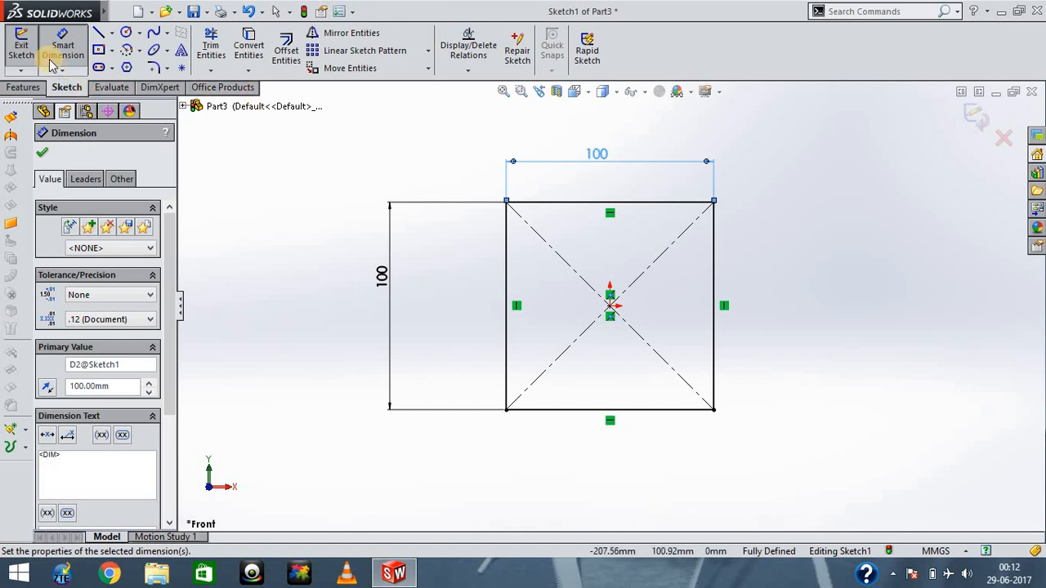
pyautogui.click(22, 49)
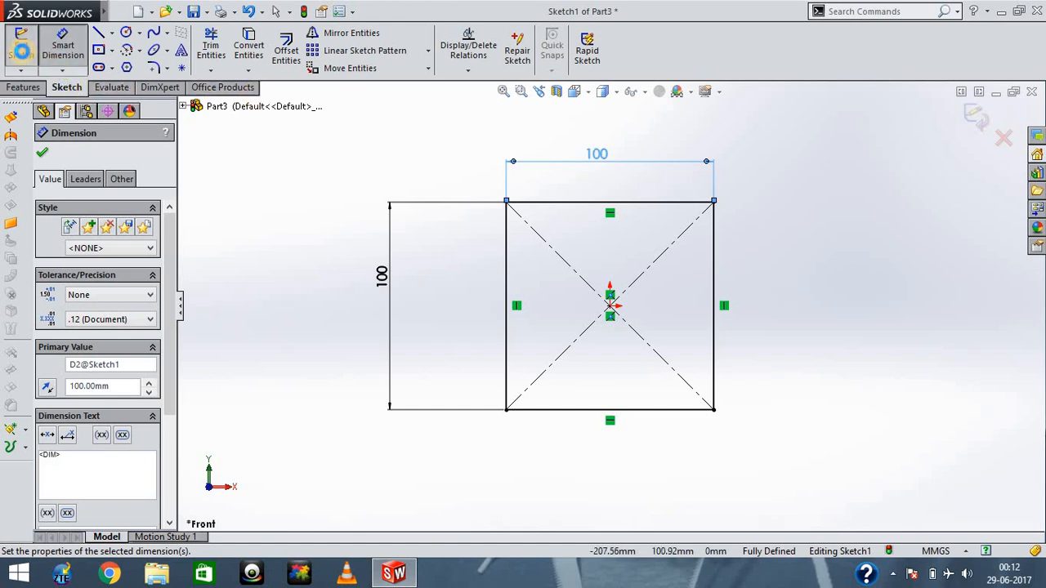
# Extrude the square sketch as a Blind boss with a depth of 40 mm.
pyautogui.click(24, 87)
pyautogui.click(28, 51)
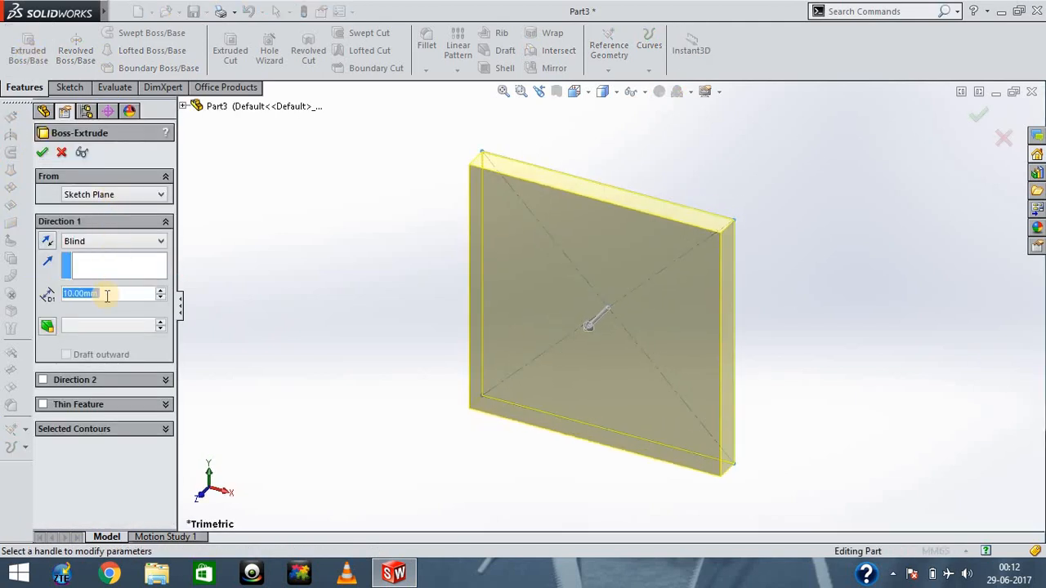
pyautogui.write('40')
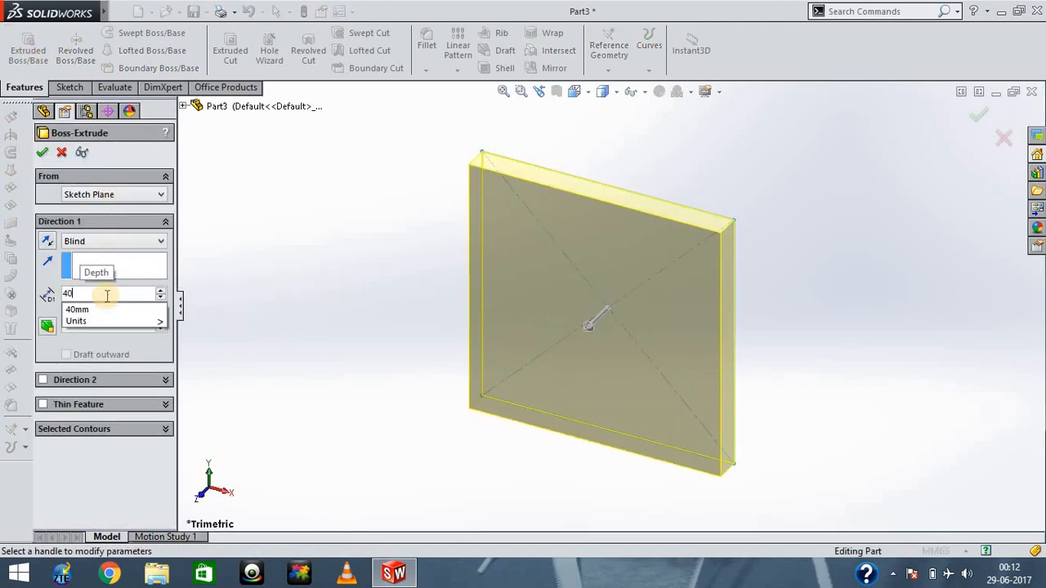
pyautogui.press('Return')
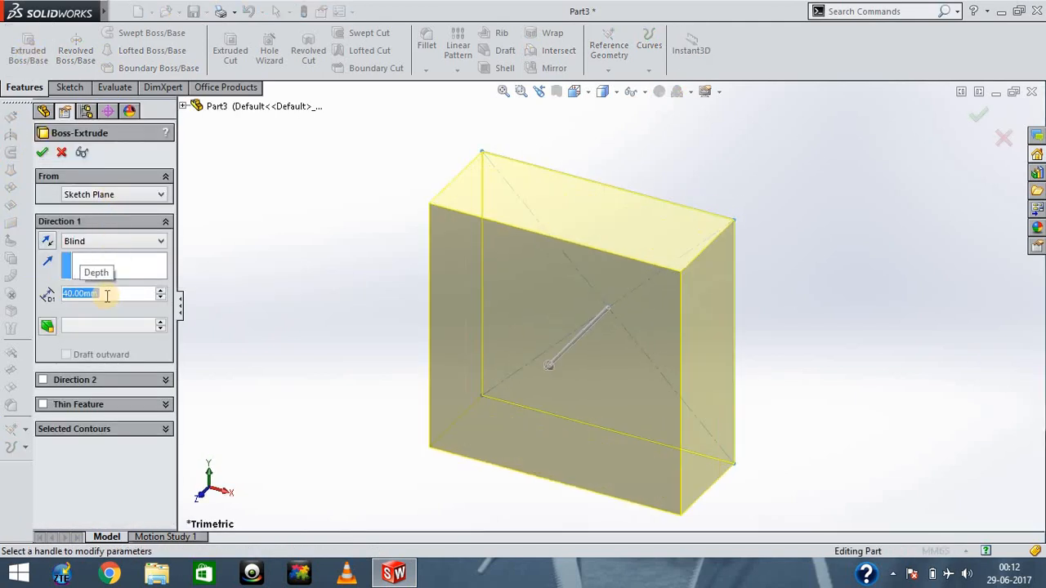
pyautogui.click(41, 154)
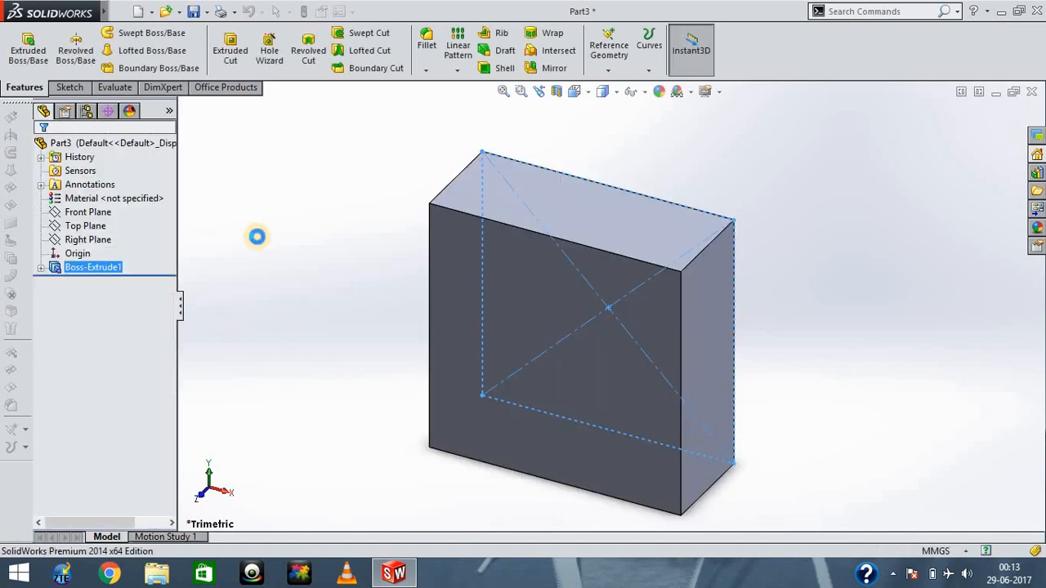
# Examine the extruded block's faces from several angles.
pyautogui.click(296, 258)
pyautogui.press('Up')
pyautogui.press('Up')
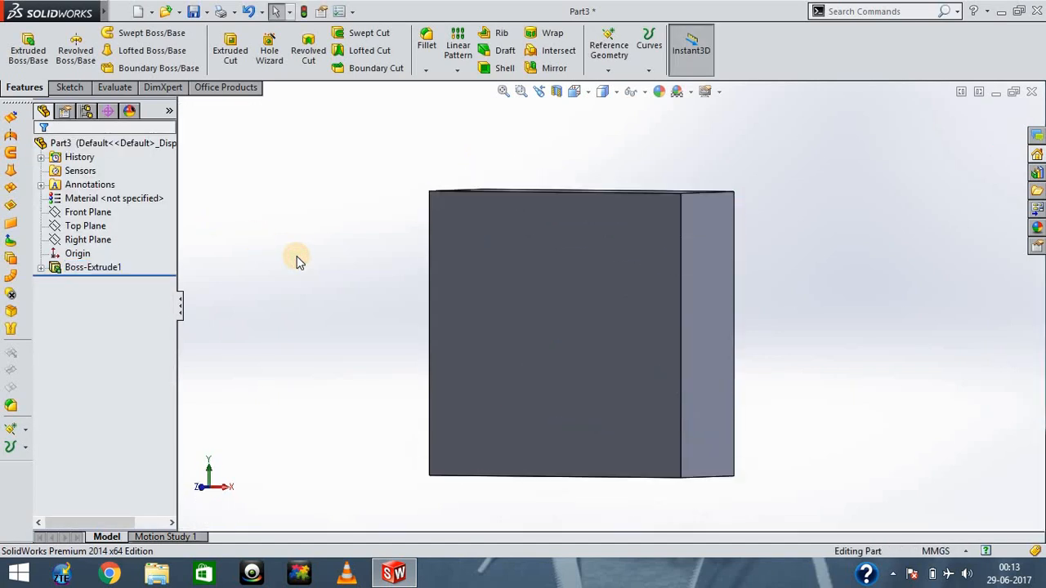
pyautogui.press('Up')
pyautogui.press('Up')
pyautogui.press('Up')
pyautogui.press('Up')
pyautogui.press('Up')
pyautogui.press('Up')
pyautogui.press('Down')
pyautogui.press('Down')
pyautogui.press('Down')
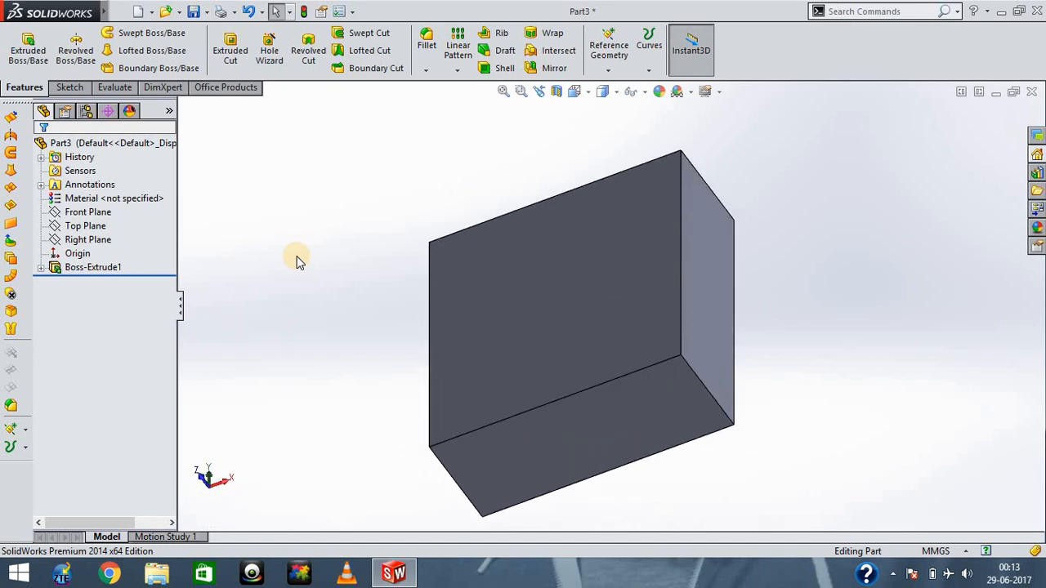
pyautogui.press('Right')
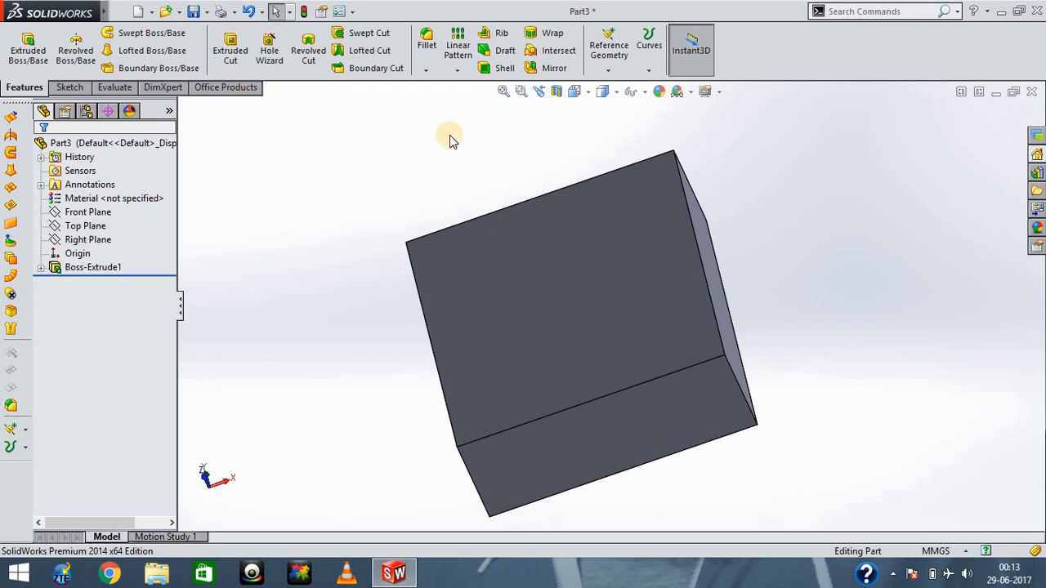
# Start a reference plane with the block's front square face as first reference and constrain it parallel to that face.
pyautogui.click(608, 66)
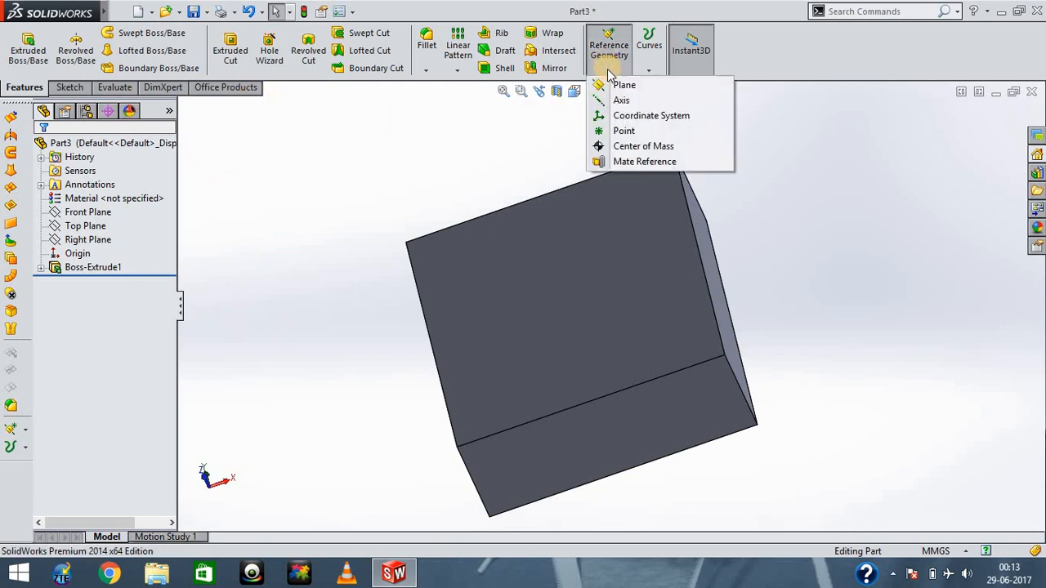
pyautogui.click(621, 85)
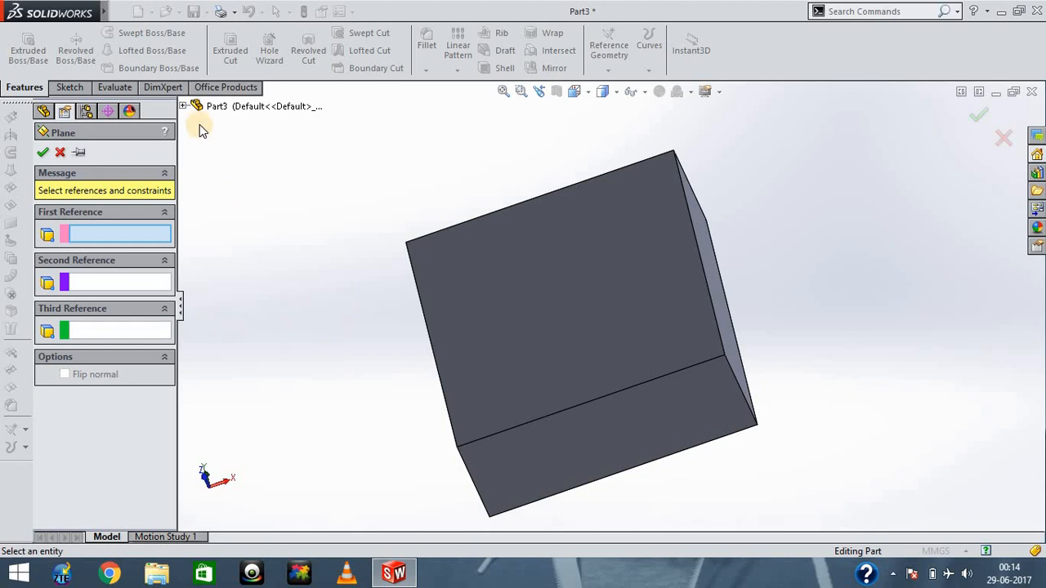
pyautogui.click(184, 107)
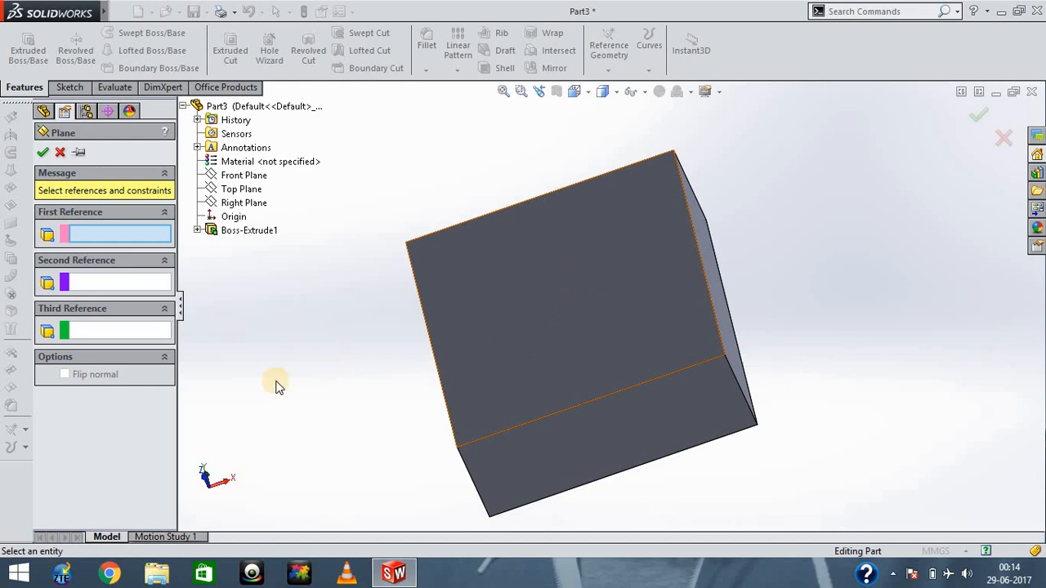
pyautogui.click(538, 288)
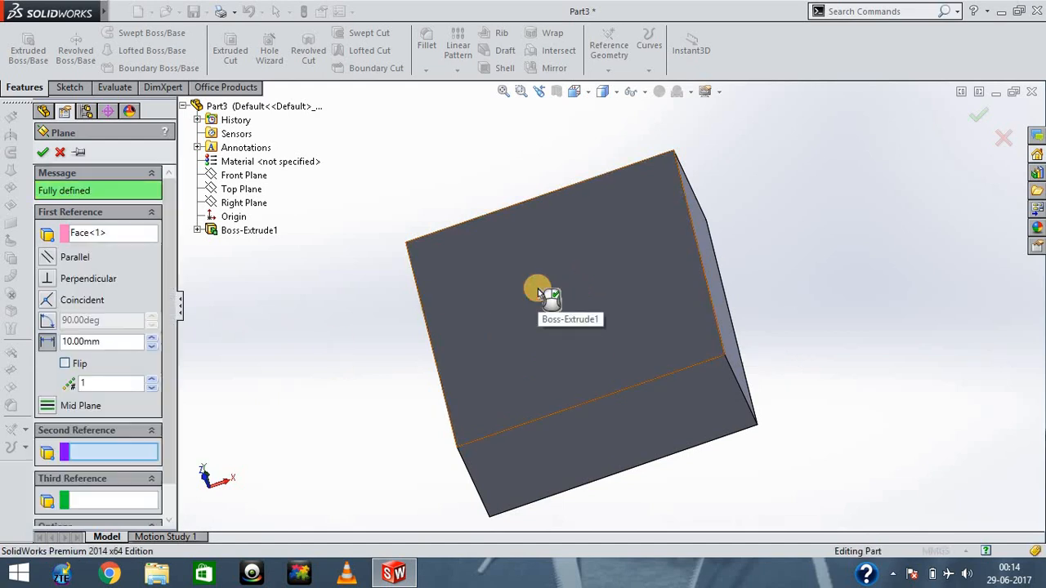
pyautogui.press('Up')
pyautogui.press('Up')
pyautogui.press('Up')
pyautogui.press('Up')
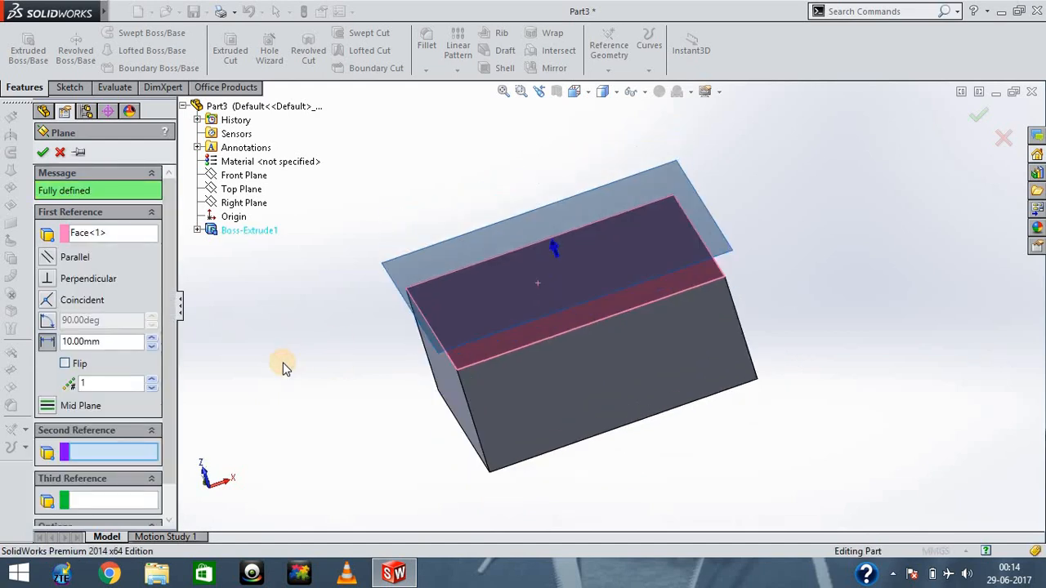
pyautogui.press('Down')
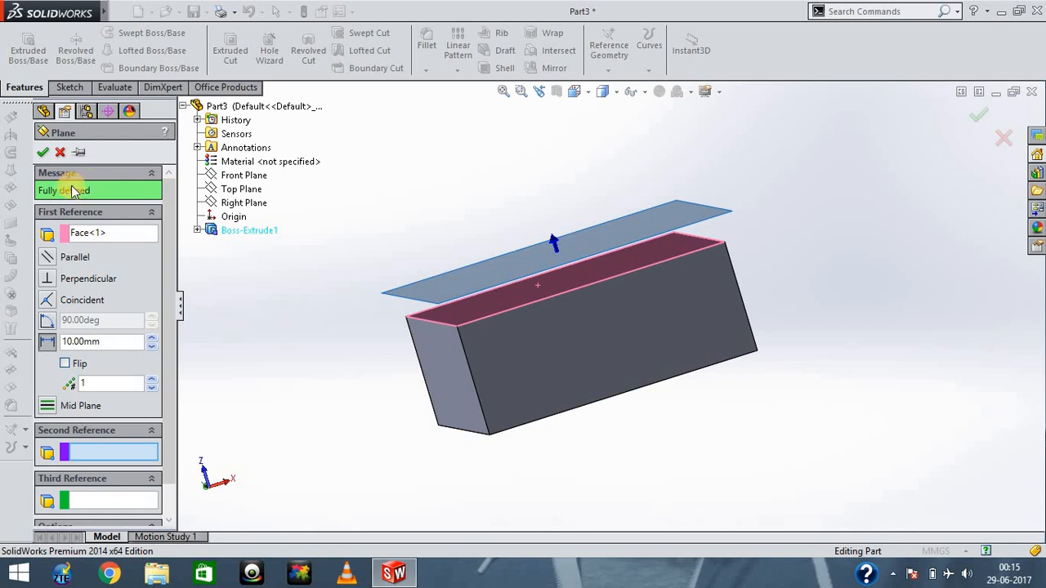
pyautogui.click(75, 258)
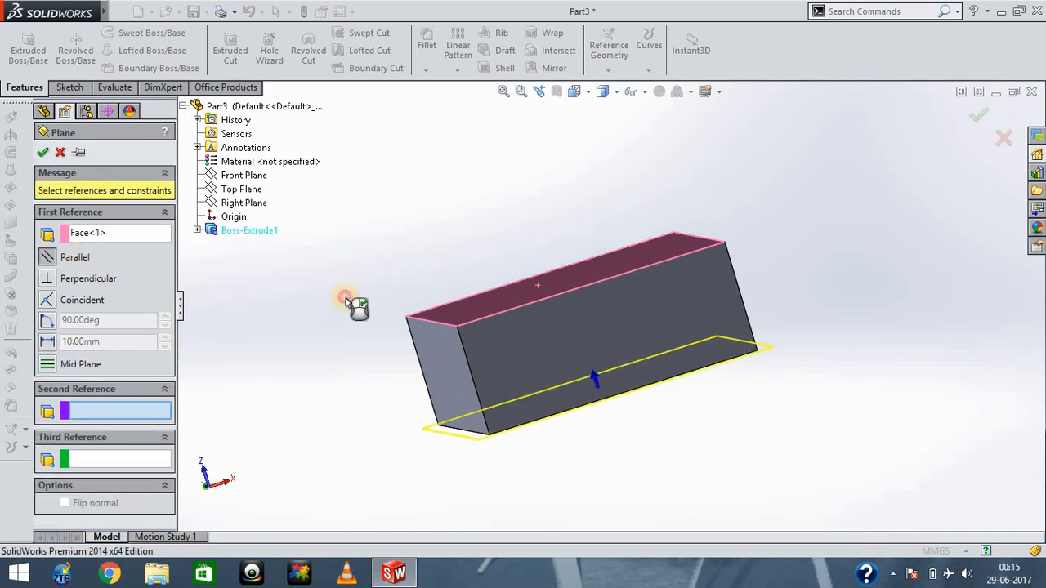
# Examine how the parallel plane preview lies relative to the block's faces from different sides.
pyautogui.moveTo(350, 303); pyautogui.dragTo(347, 303, button='middle')
pyautogui.press('Up')
pyautogui.press('Right')
pyautogui.press('Right')
pyautogui.press('Right')
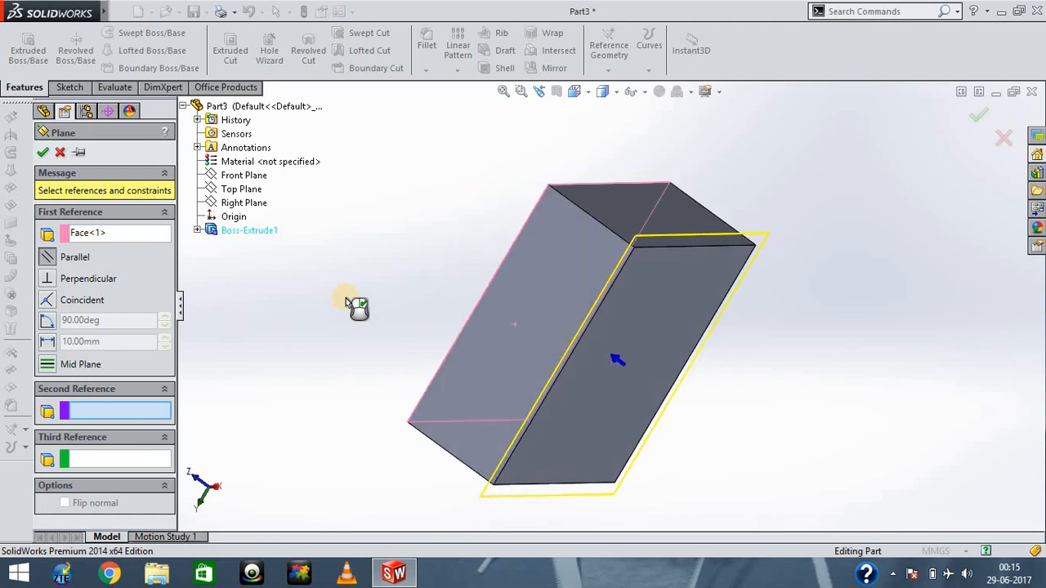
pyautogui.press('Down')
pyautogui.press('Right')
pyautogui.press('Left')
pyautogui.press('Left')
pyautogui.press('Left')
pyautogui.press('Left')
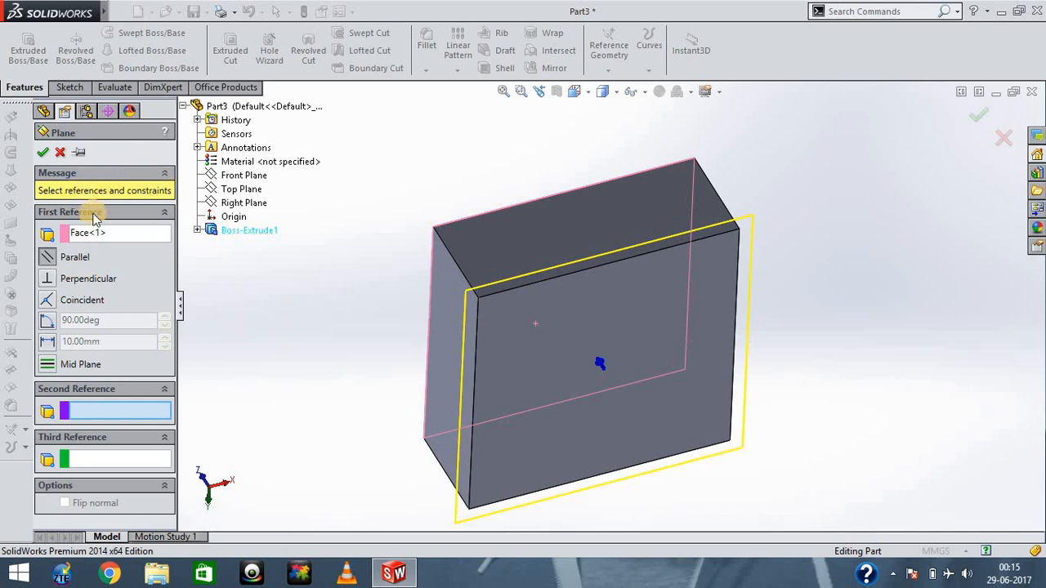
# Select a corner vertex of the block's back face as the plane's second reference, with the Coincident constraint.
pyautogui.click(111, 413)
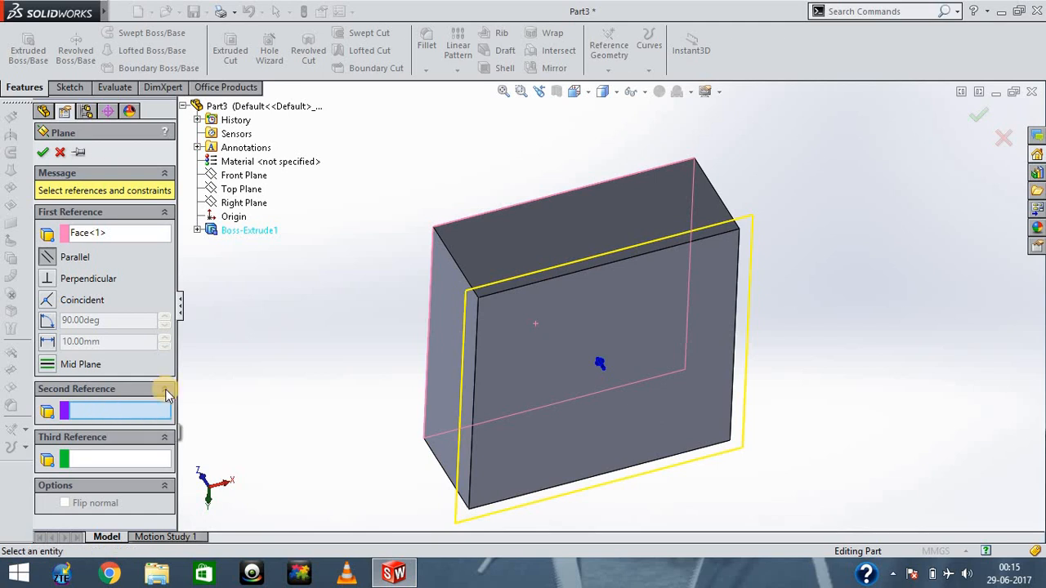
pyautogui.press('Down')
pyautogui.press('Down')
pyautogui.press('Down')
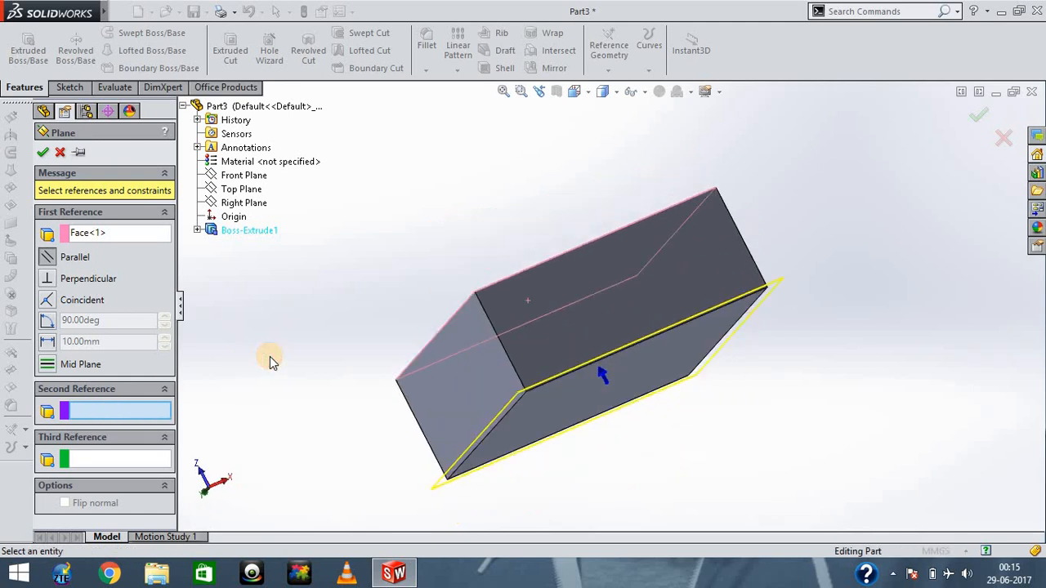
pyautogui.press('Down')
pyautogui.press('Down')
pyautogui.press('Down')
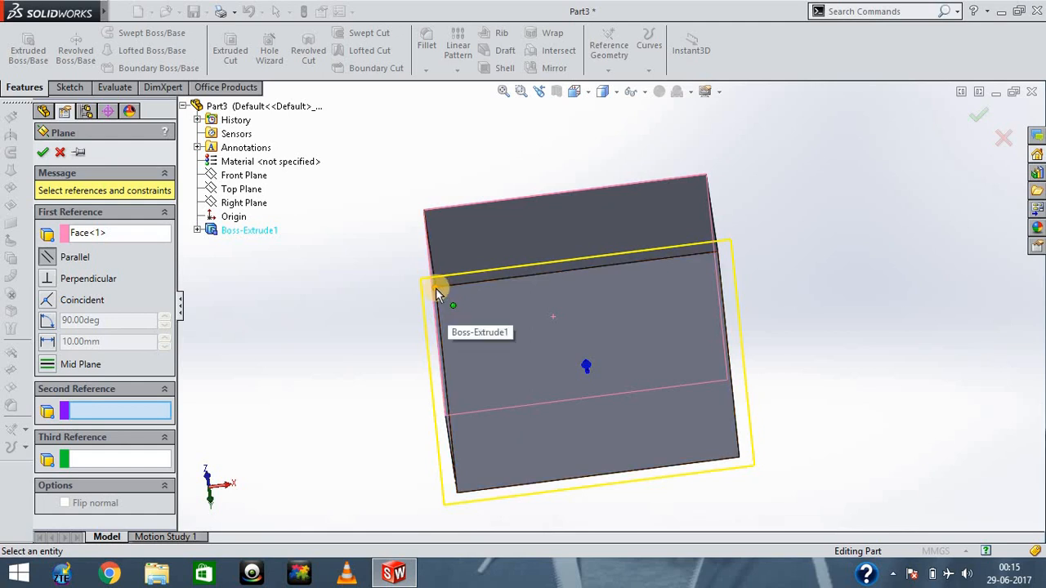
pyautogui.click(436, 288)
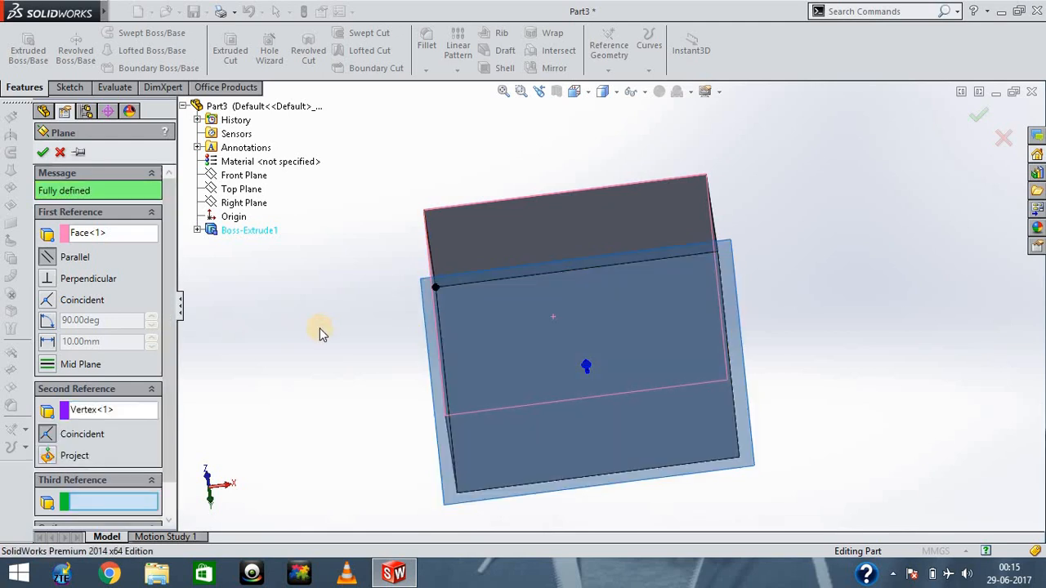
pyautogui.press('Left')
pyautogui.press('Left')
pyautogui.press('Left')
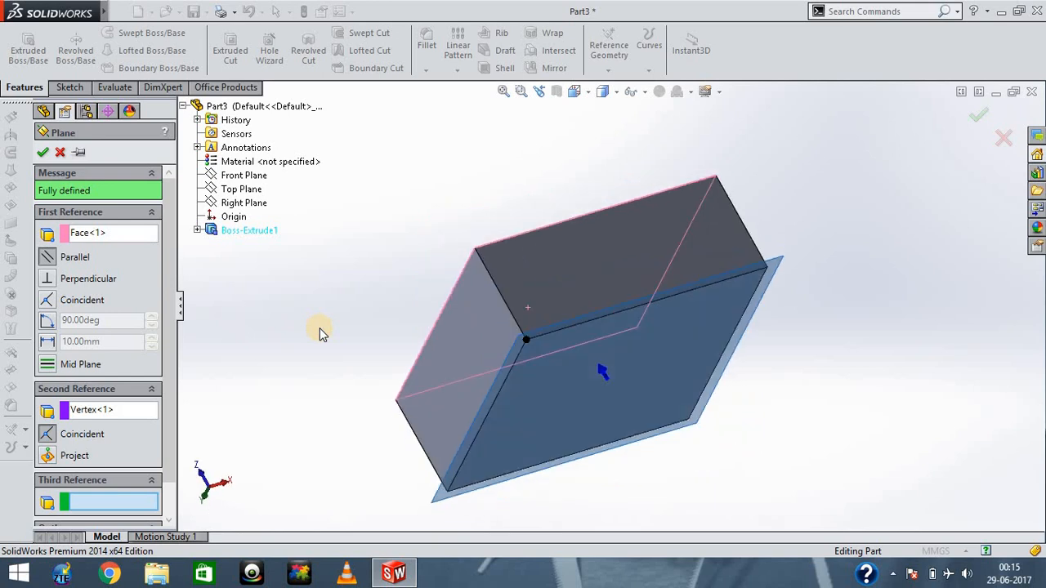
# Examine the plane preview that is parallel to the front face and passes through the back vertex from several sides.
pyautogui.press('Left')
pyautogui.press('Left')
pyautogui.press('Left')
pyautogui.press('Left')
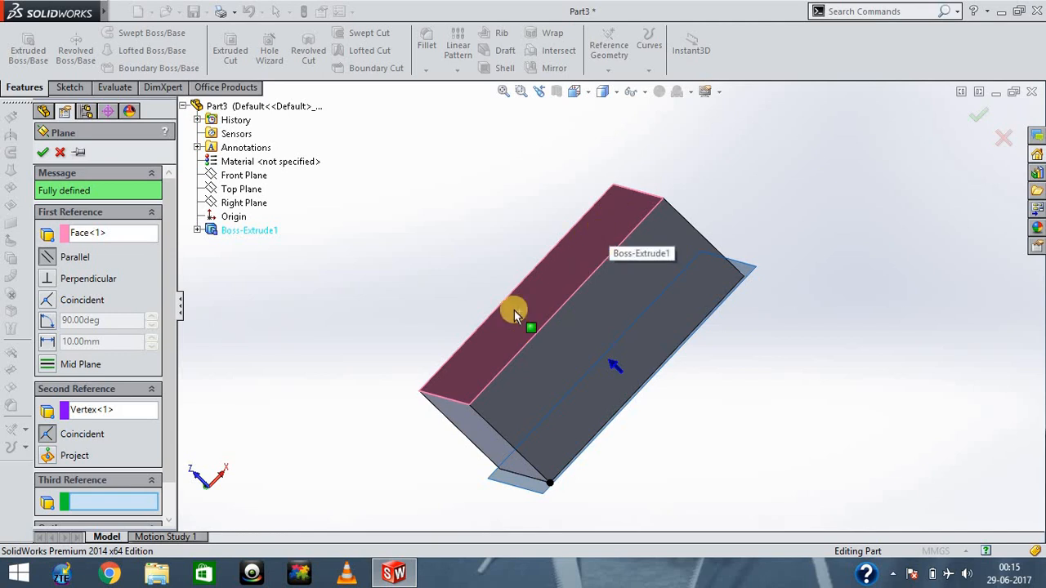
pyautogui.press('Left')
pyautogui.press('Left')
pyautogui.press('Left')
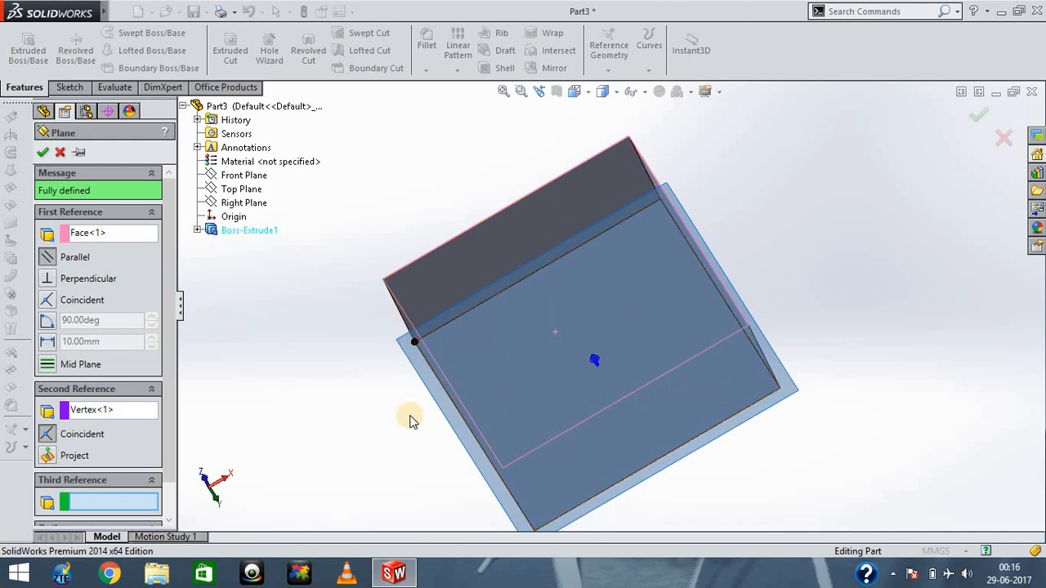
# Constrain the plane perpendicular to the front square face and replace the second reference with a corner vertex of that face.
pyautogui.click(70, 280)
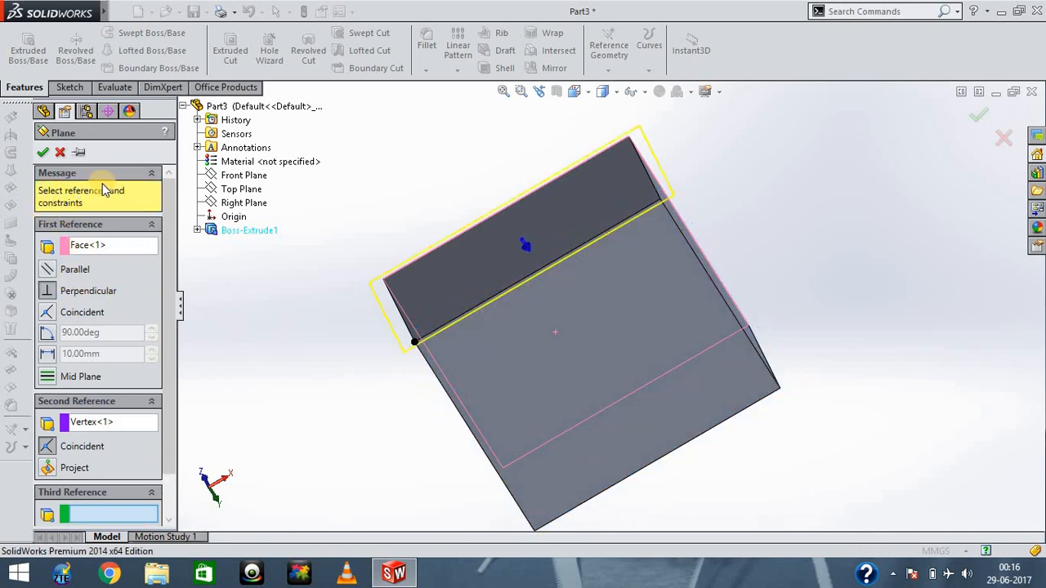
pyautogui.click(105, 423)
pyautogui.rightClick(124, 422)
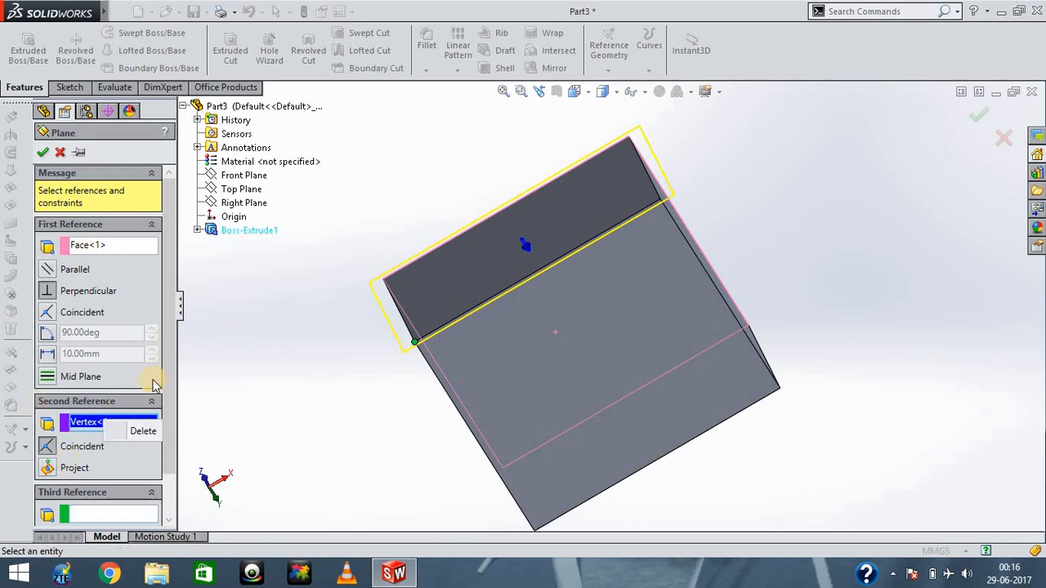
pyautogui.click(143, 431)
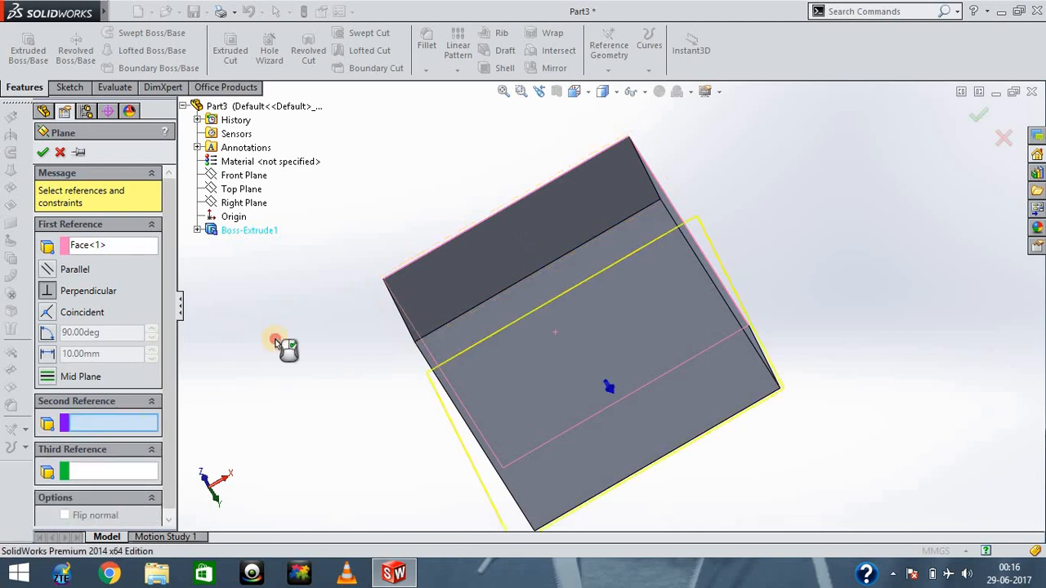
pyautogui.moveTo(285, 345); pyautogui.dragTo(285, 348, button='middle')
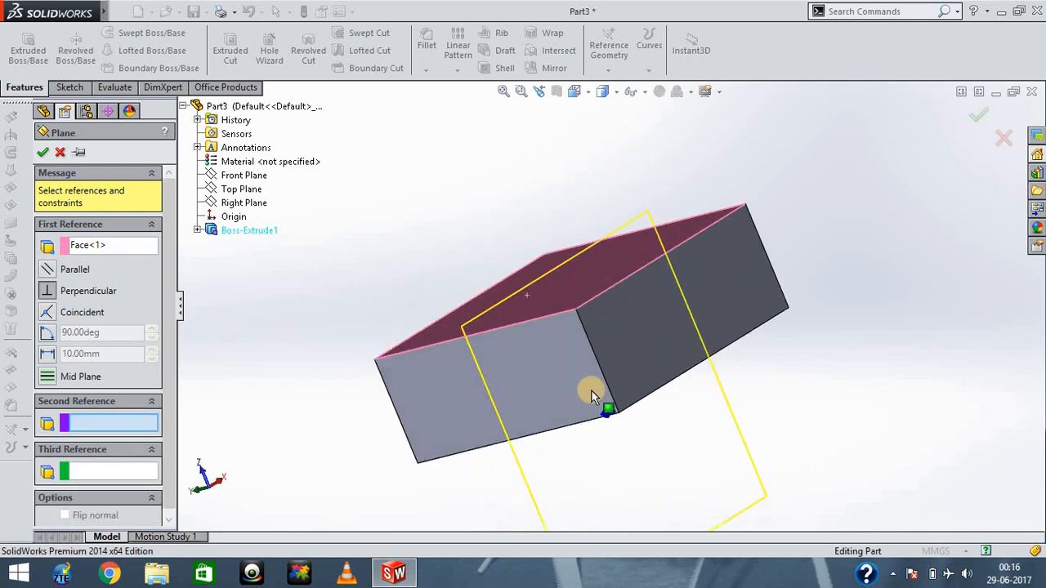
pyautogui.click(576, 311)
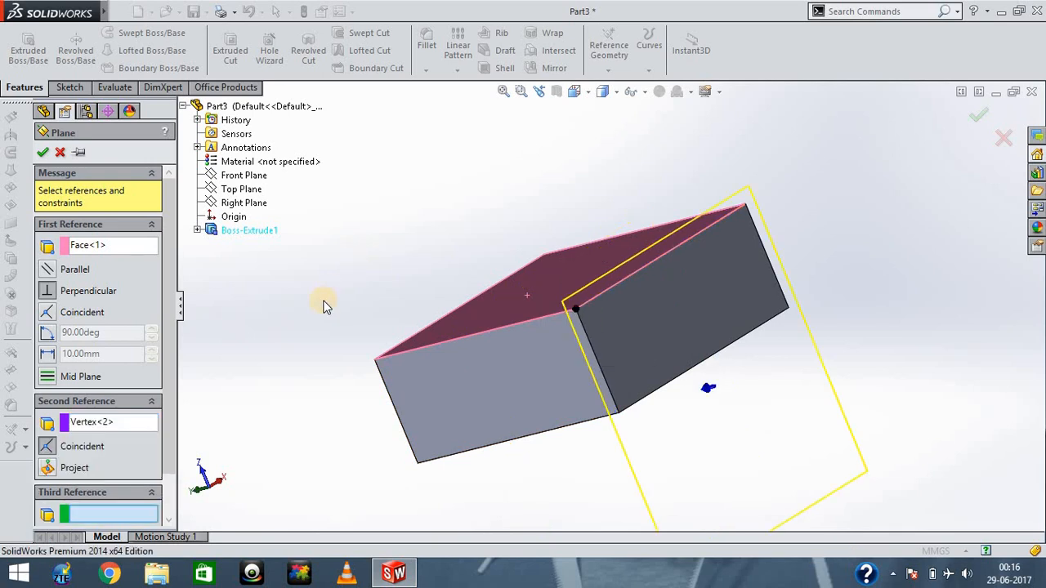
# Examine how the perpendicular plane preview passes through the selected vertex from different angles.
pyautogui.press('Right')
pyautogui.press('Up')
pyautogui.press('Left')
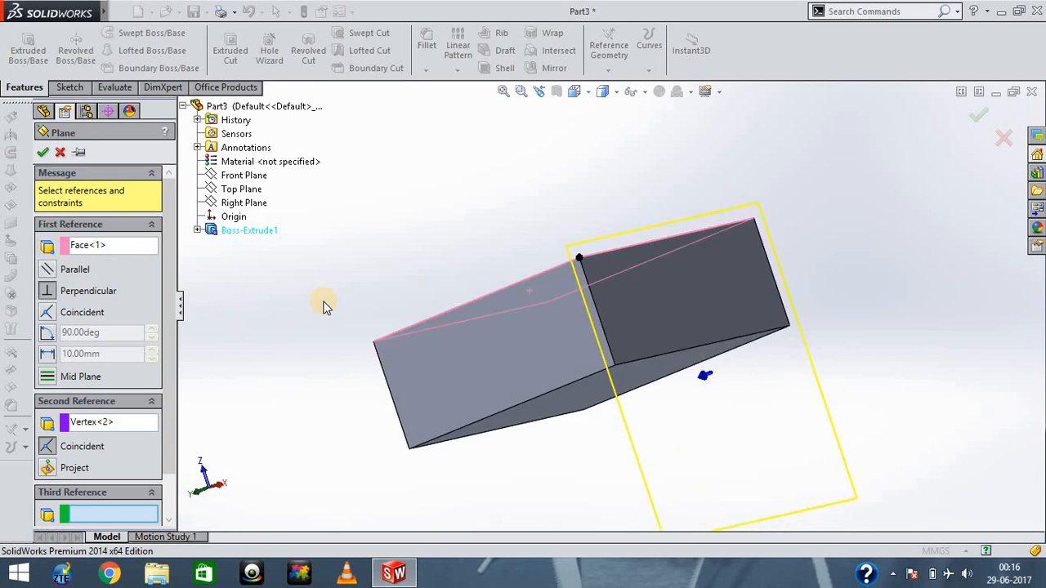
pyautogui.press('Down')
pyautogui.press('Down')
pyautogui.press('Right')
pyautogui.press('Right')
pyautogui.press('Right')
pyautogui.press('Left')
pyautogui.press('Left')
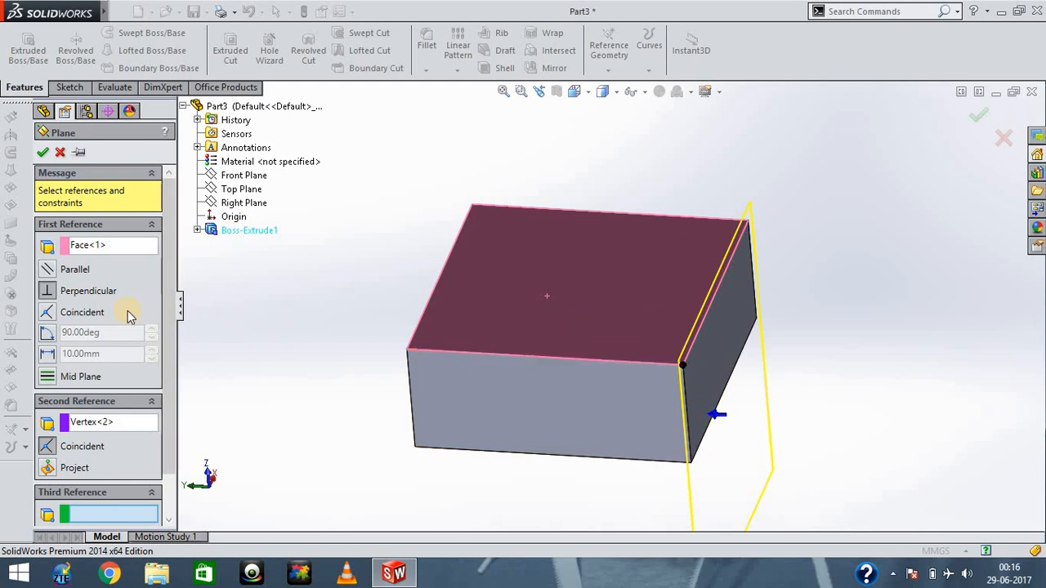
# Change the square face's constraint to Coincident and delete the vertex from the plane's second reference.
pyautogui.click(46, 312)
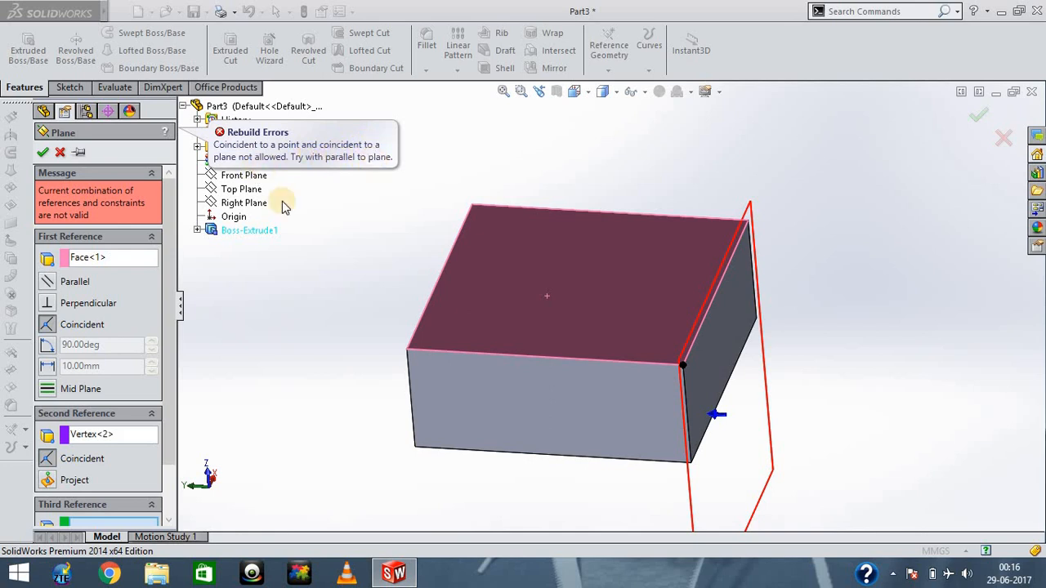
pyautogui.click(107, 434)
pyautogui.rightClick(128, 437)
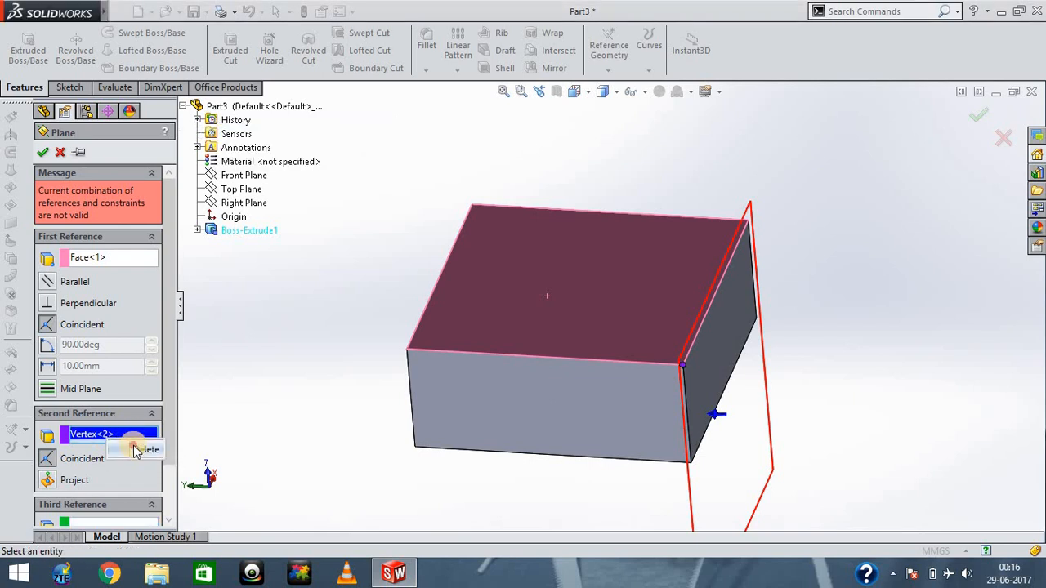
pyautogui.click(137, 449)
pyautogui.click(277, 372)
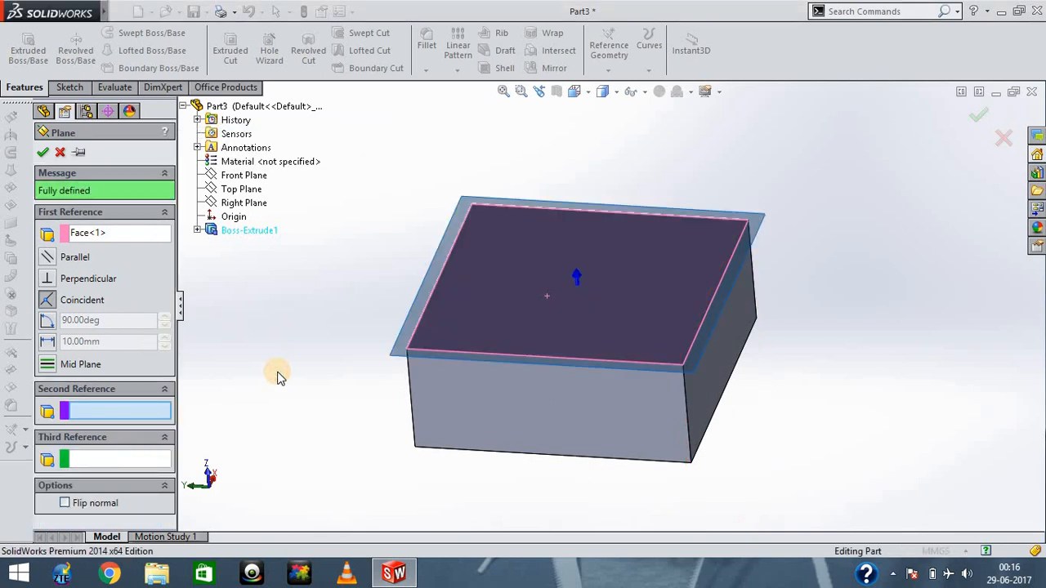
# Examine the coincident plane preview on the block's square face from several viewpoints.
pyautogui.press('Up')
pyautogui.press('Up')
pyautogui.press('Up')
pyautogui.press('Right')
pyautogui.press('Down')
pyautogui.press('Down')
pyautogui.press('Right')
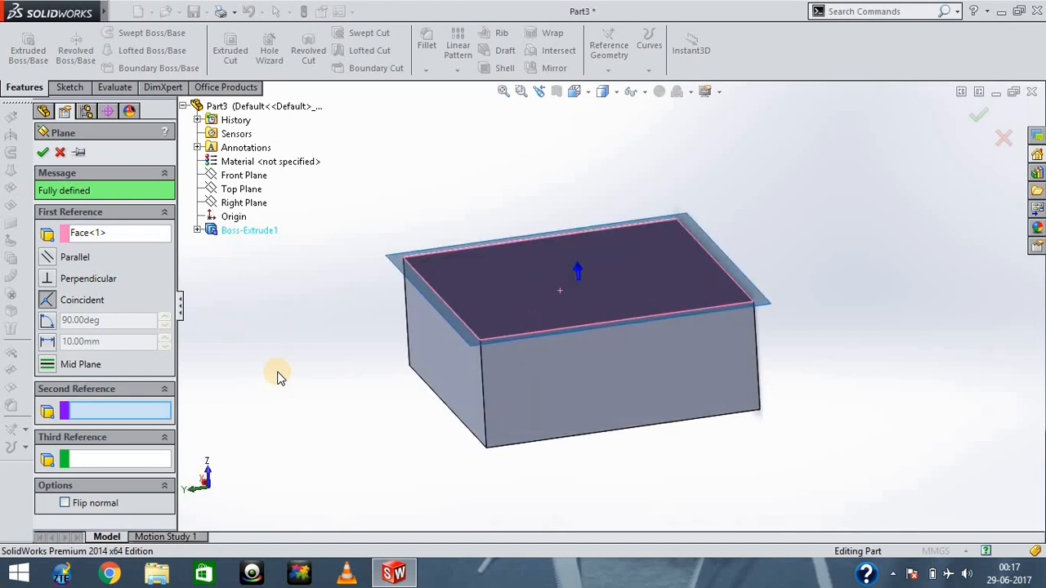
pyautogui.press('Down')
pyautogui.press('Up')
pyautogui.press('Up')
pyautogui.press('Down')
# Constrain the plane at 45 degrees to the square face, with one of that face's edges as coincident second reference.
pyautogui.click(48, 321)
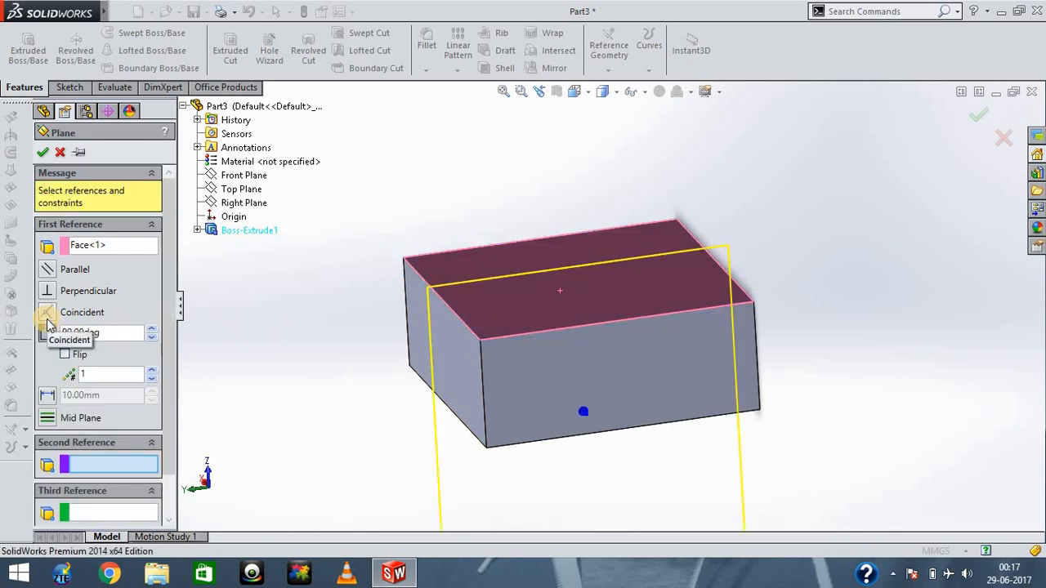
pyautogui.doubleClick(85, 373)
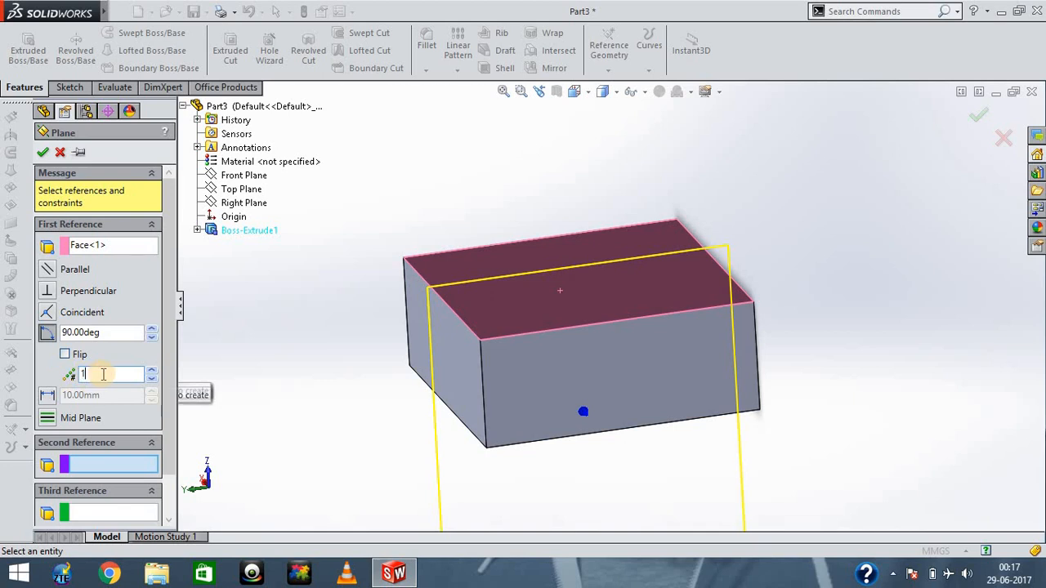
pyautogui.moveTo(105, 332); pyautogui.dragTo(49, 334)
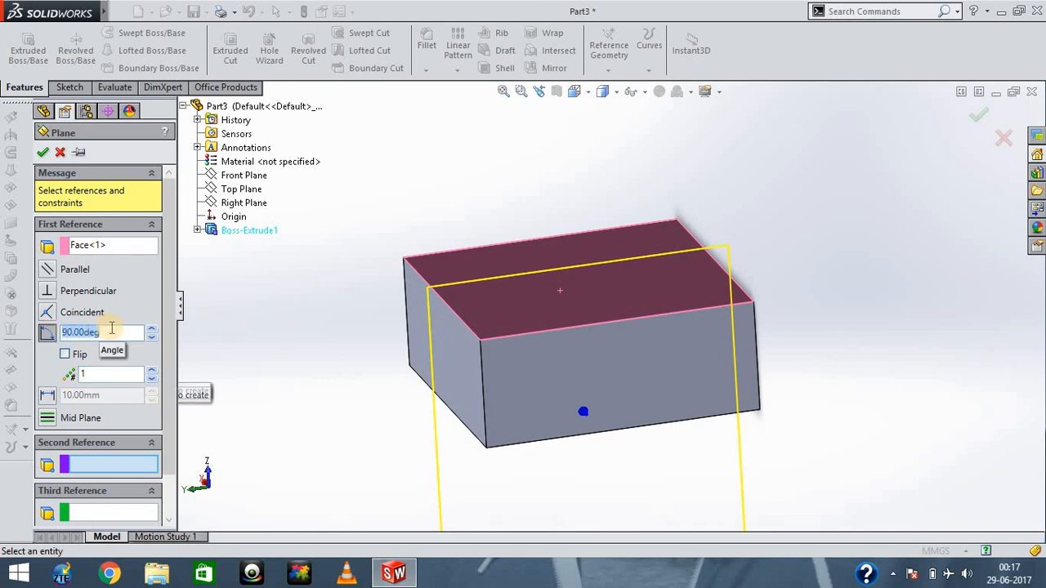
pyautogui.write('45')
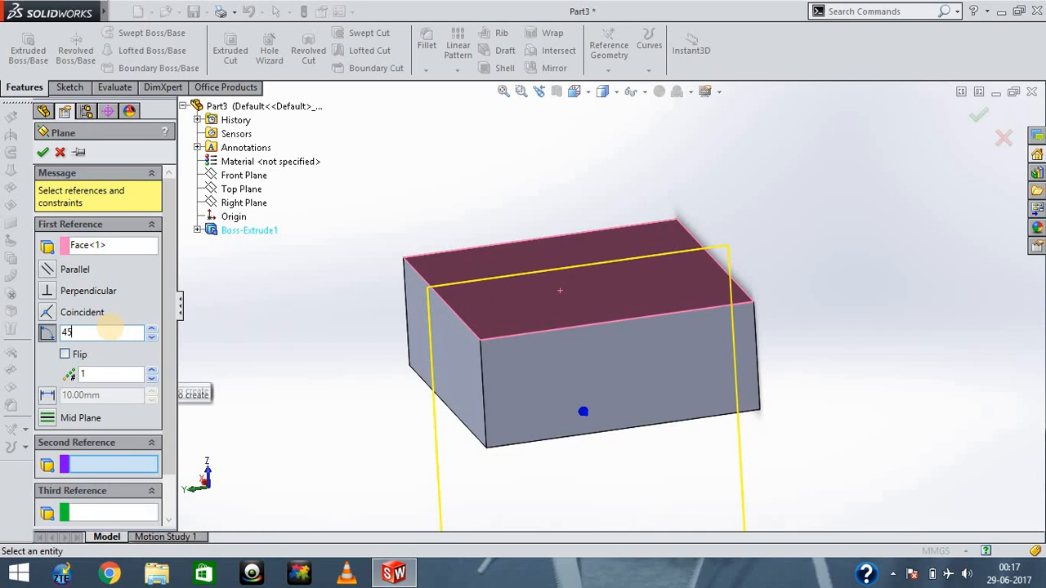
pyautogui.press('Return')
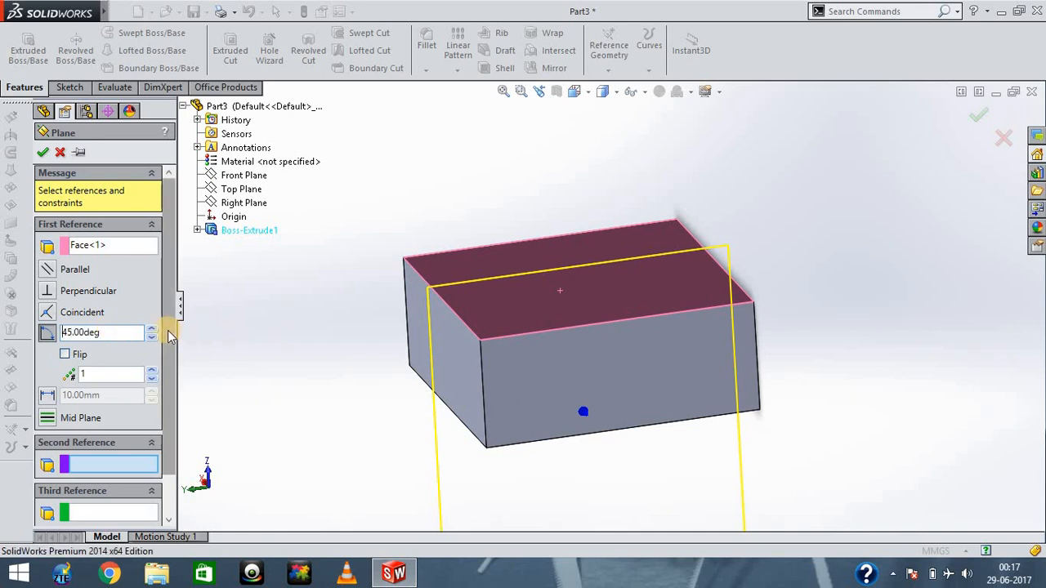
pyautogui.scroll(-2, 175, 367)
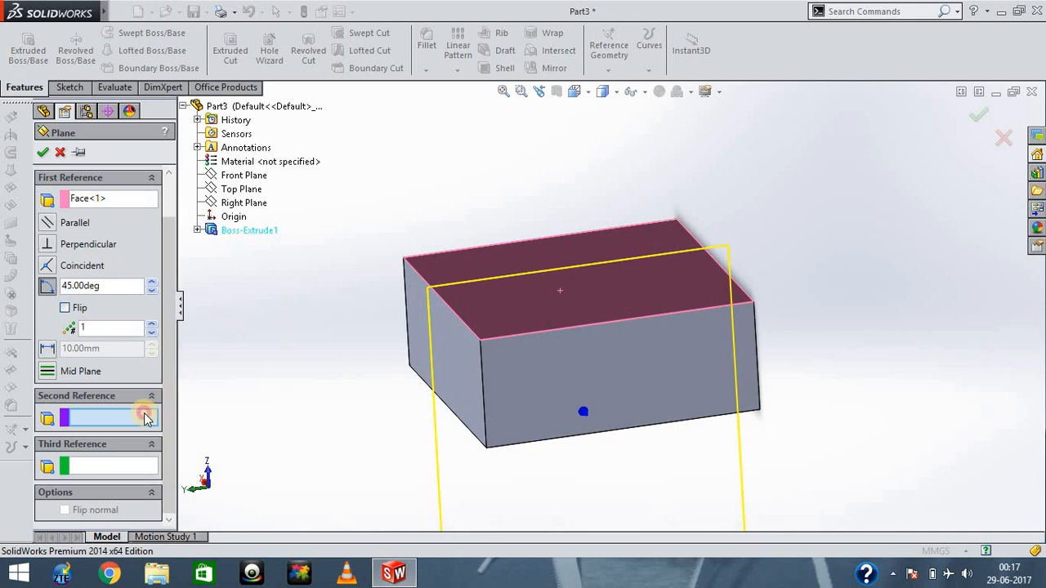
pyautogui.click(592, 329)
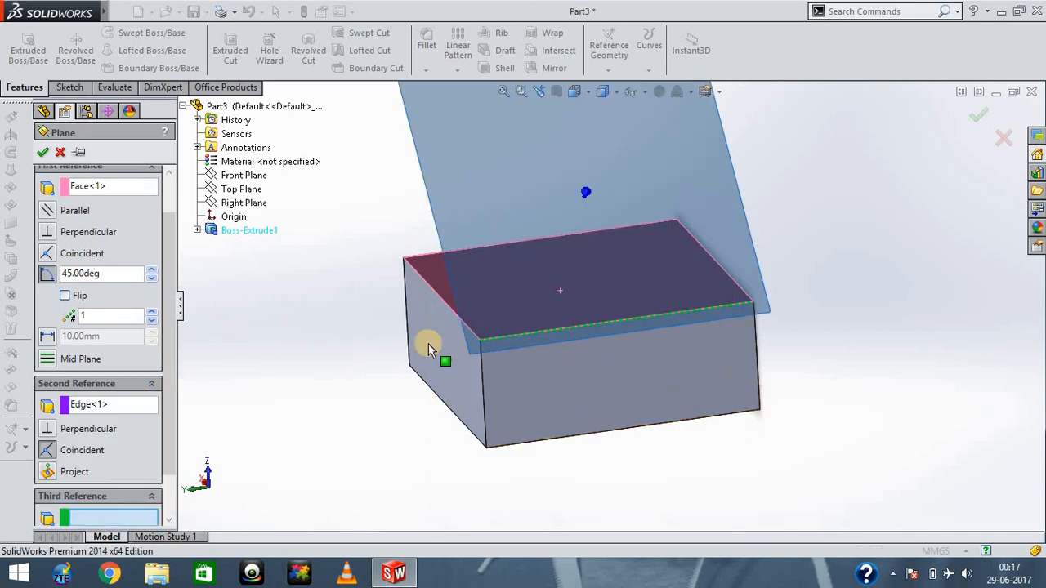
# Examine the tilt of the 45-degree plane preview about the selected edge from several sides.
pyautogui.press('Down')
pyautogui.press('Down')
pyautogui.press('Right')
pyautogui.press('Right')
pyautogui.press('Right')
pyautogui.press('Right')
pyautogui.press('Right')
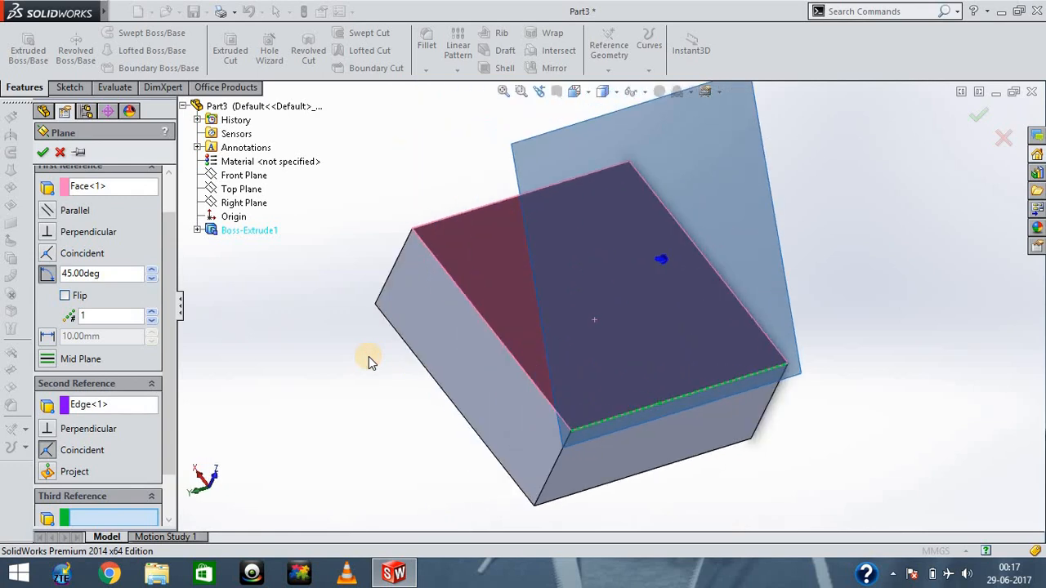
pyautogui.press('Up')
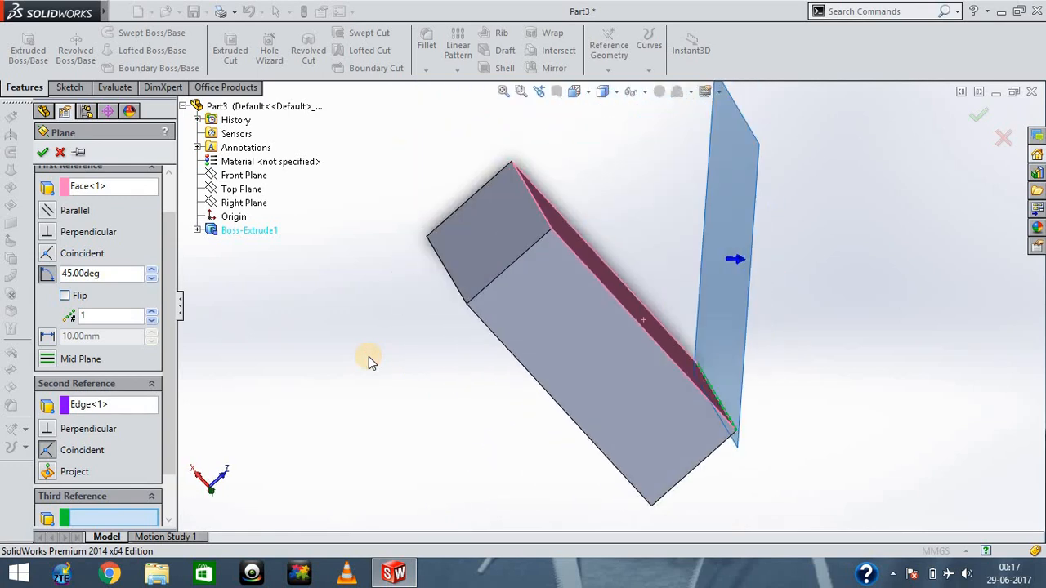
pyautogui.press('Down')
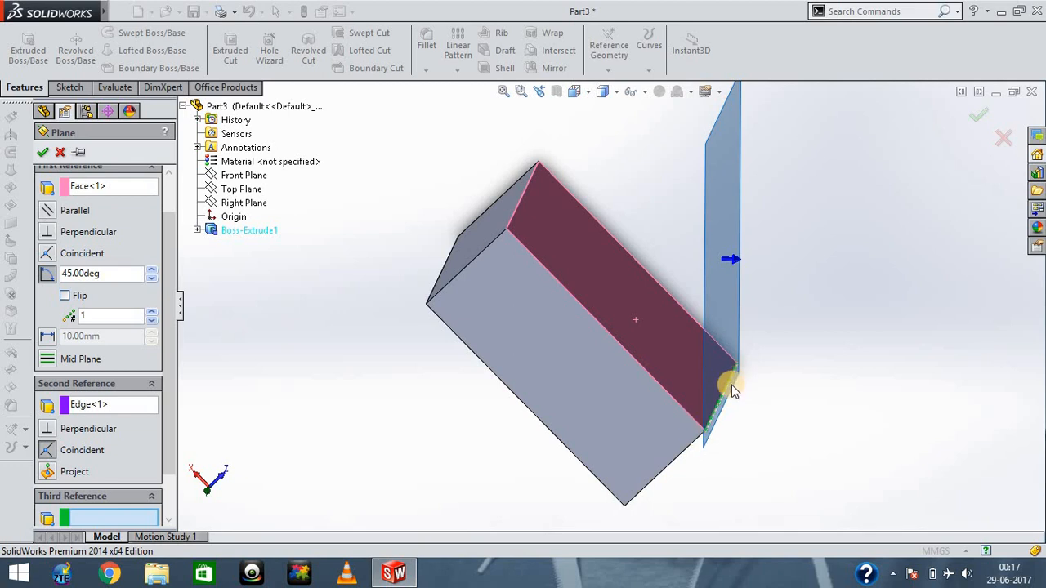
pyautogui.click(330, 384)
pyautogui.press('Left')
pyautogui.press('Up')
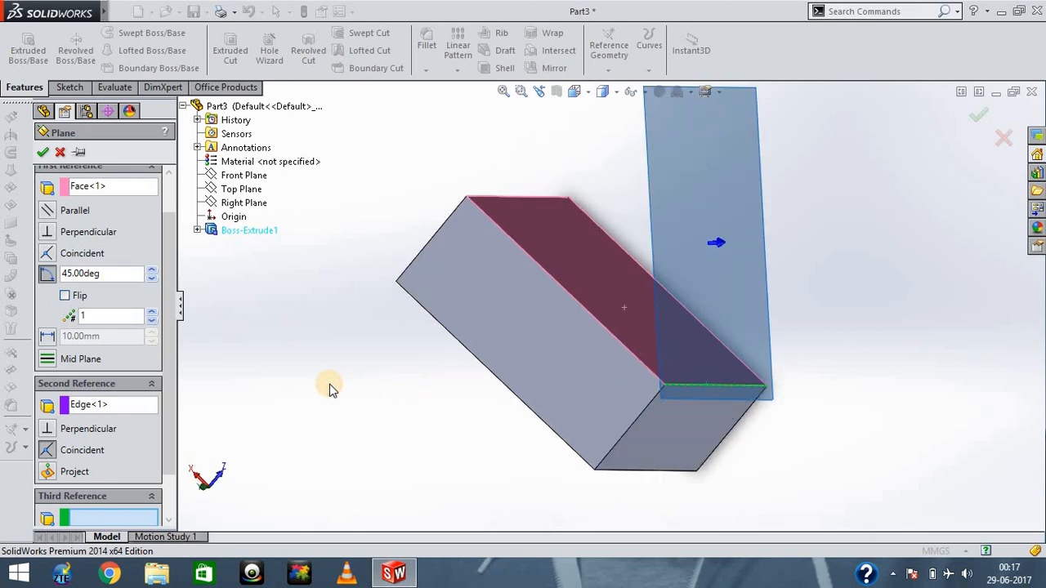
# Try the angled plane's Flip option and a count of 4 planes, restoring the unflipped side and a count of 1.
pyautogui.click(67, 297)
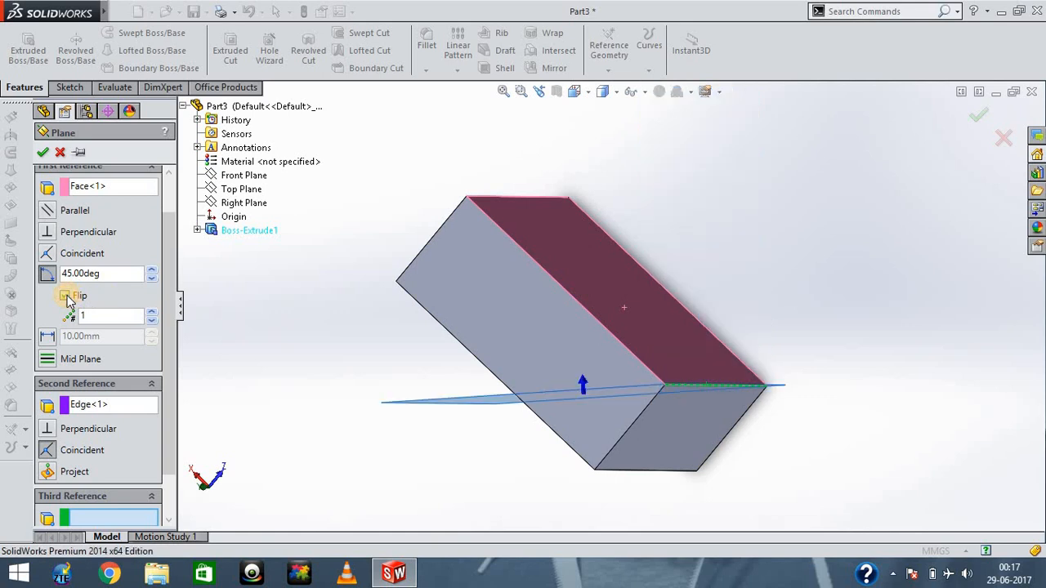
pyautogui.click(66, 297)
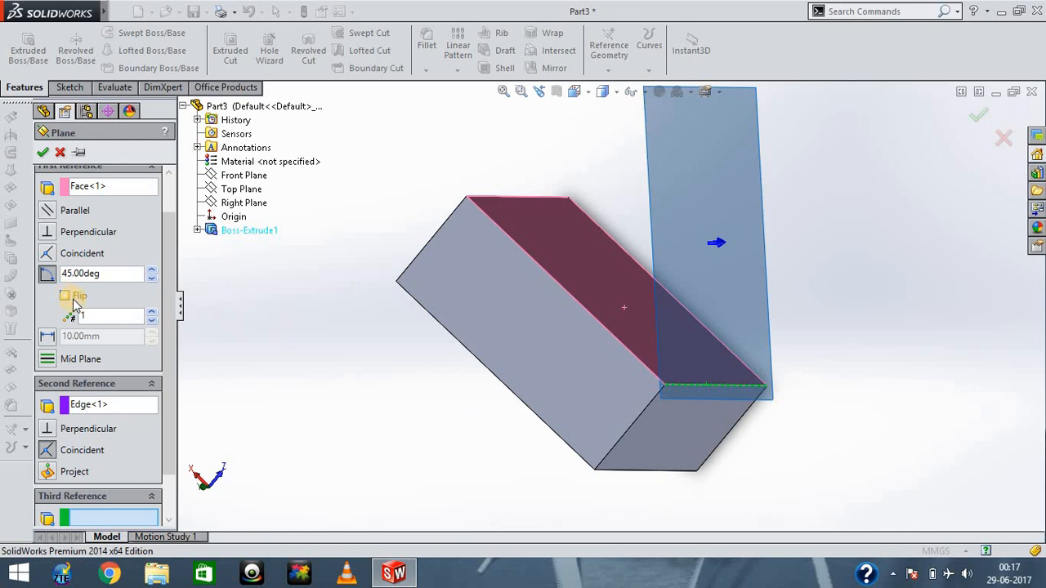
pyautogui.click(152, 312)
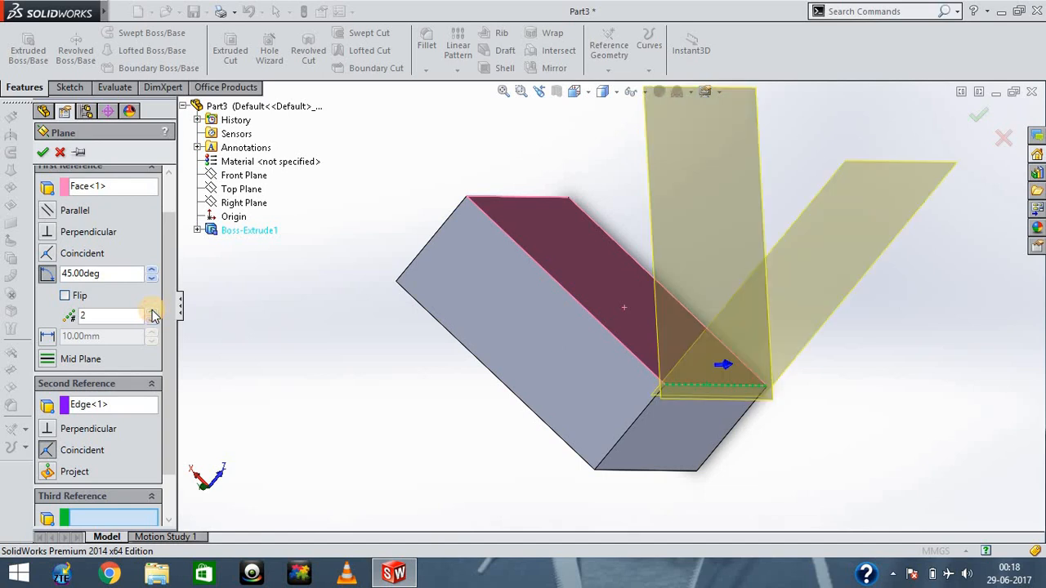
pyautogui.click(152, 312)
pyautogui.click(152, 312)
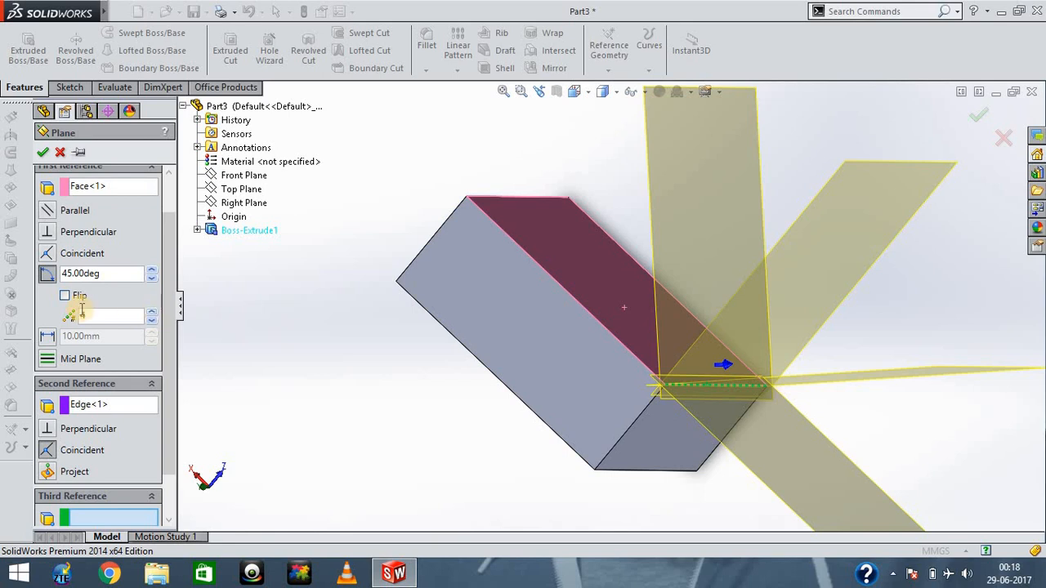
pyautogui.click(152, 321)
pyautogui.click(152, 320)
pyautogui.click(152, 321)
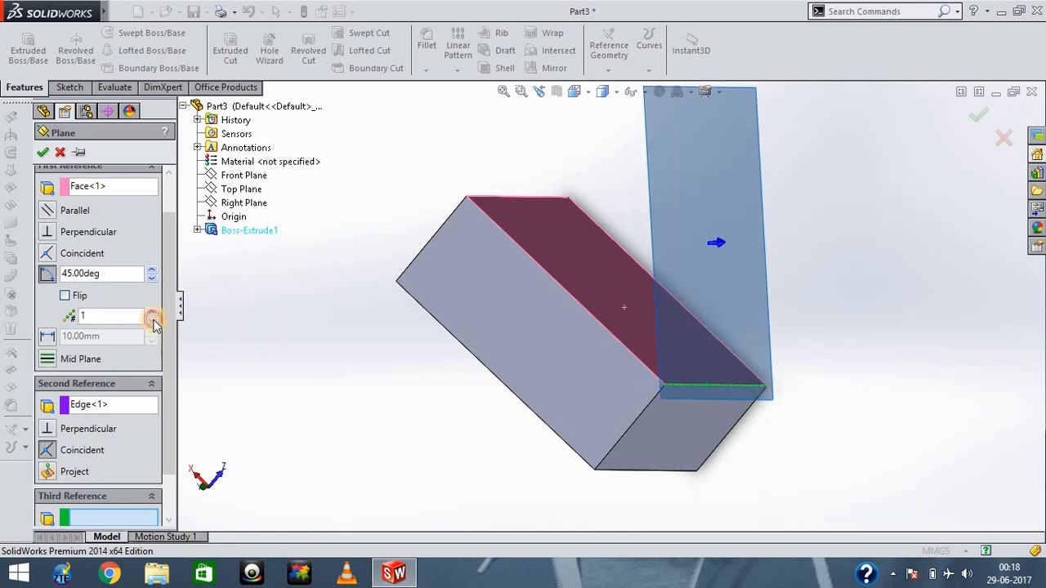
# Replace the angle constraint with a 40 mm offset from the square face, removing the edge as second reference.
pyautogui.click(47, 338)
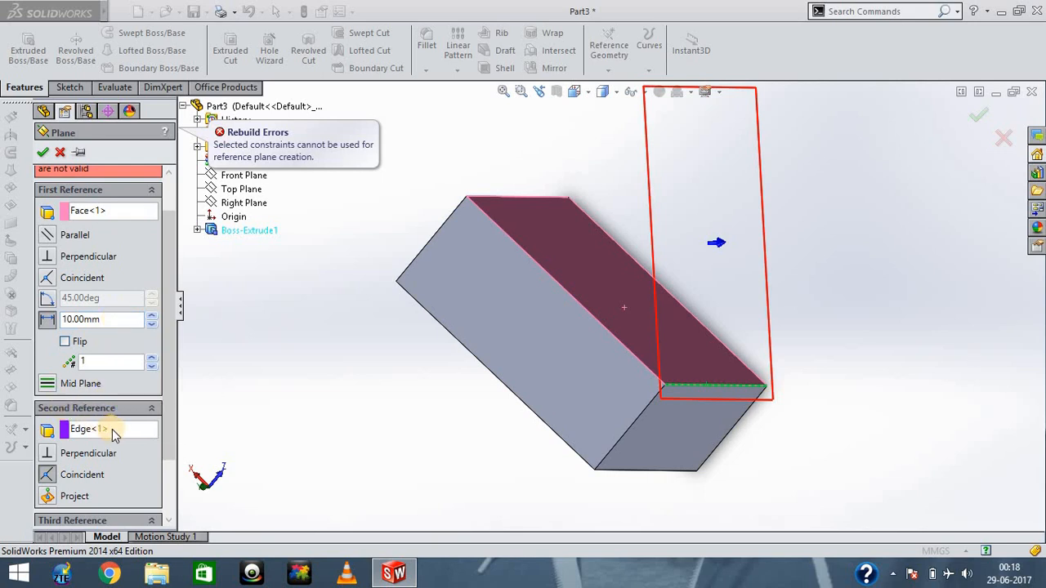
pyautogui.scroll(2, 111, 429)
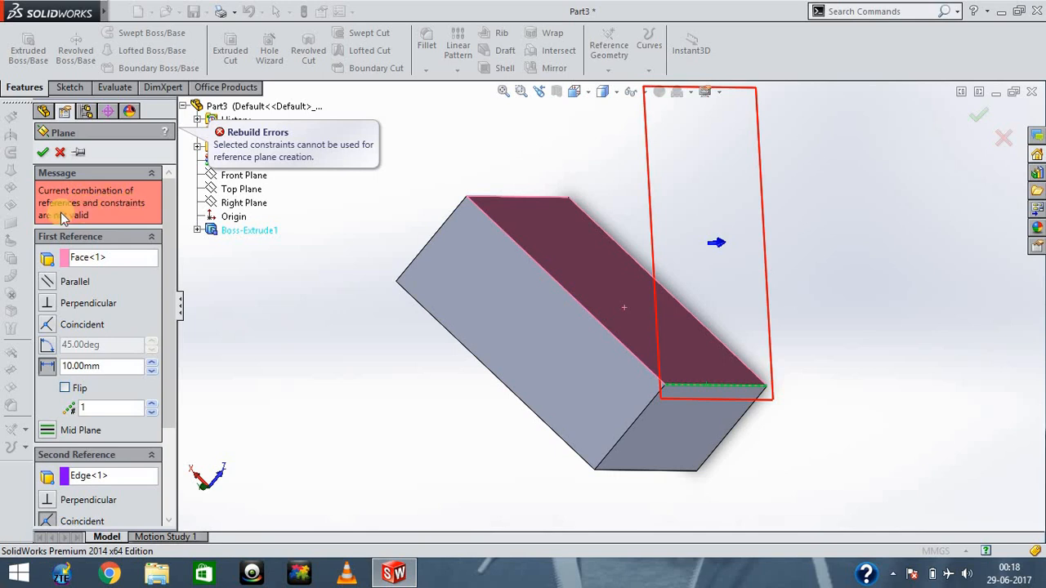
pyautogui.scroll(-1, 113, 219)
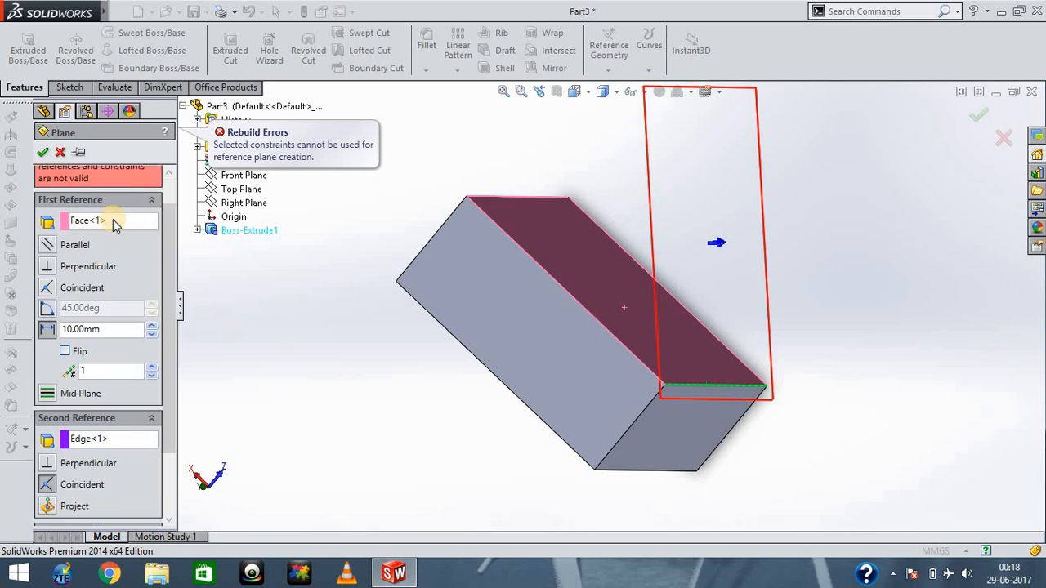
pyautogui.rightClick(103, 446)
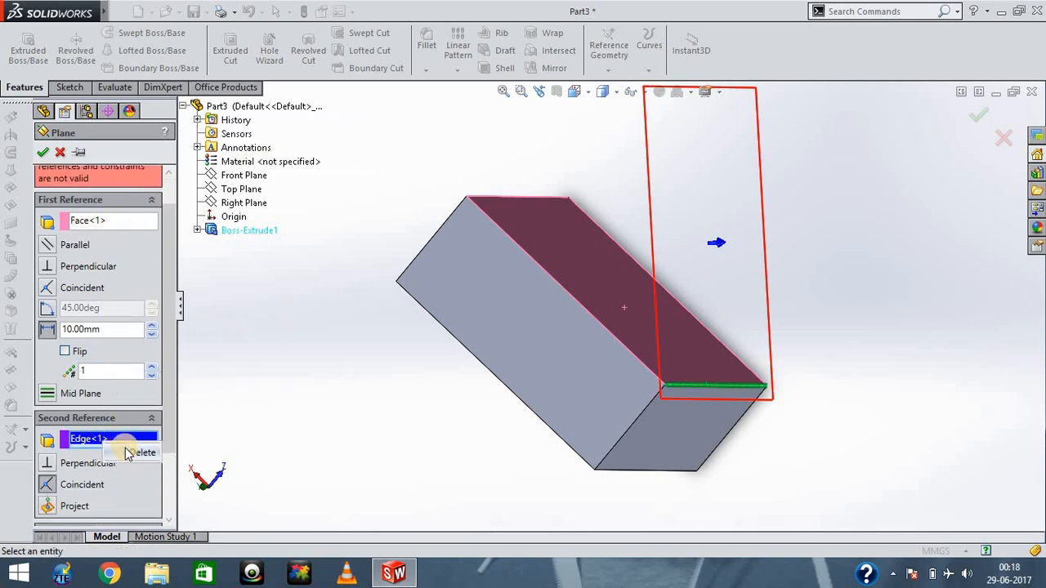
pyautogui.click(138, 453)
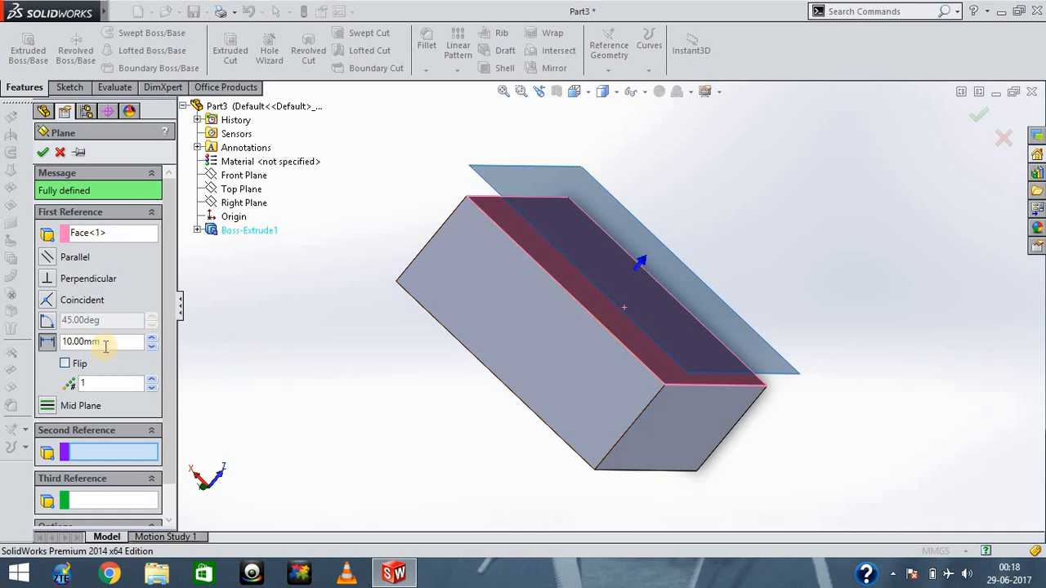
pyautogui.write('40')
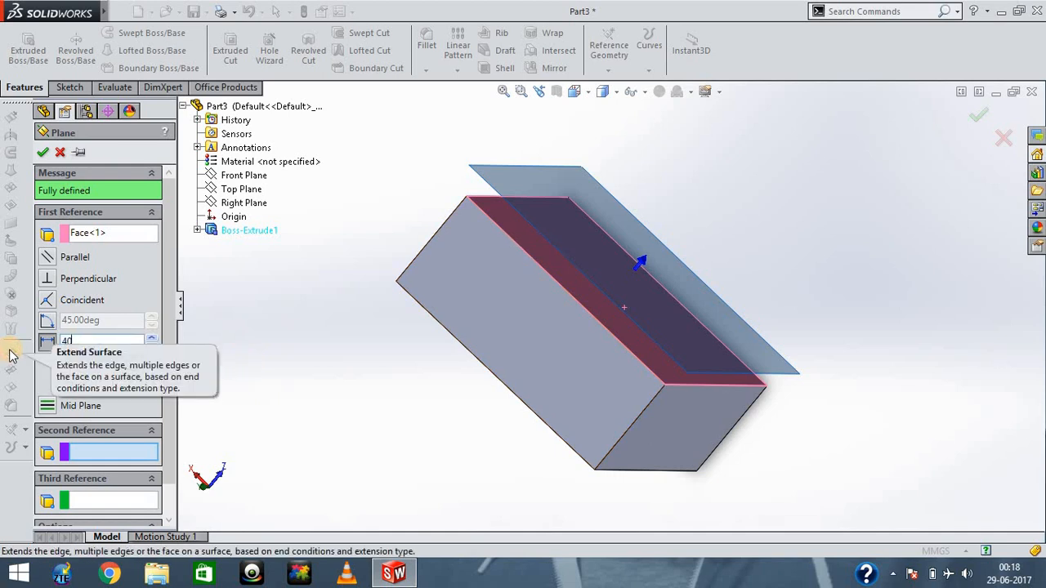
pyautogui.press('Return')
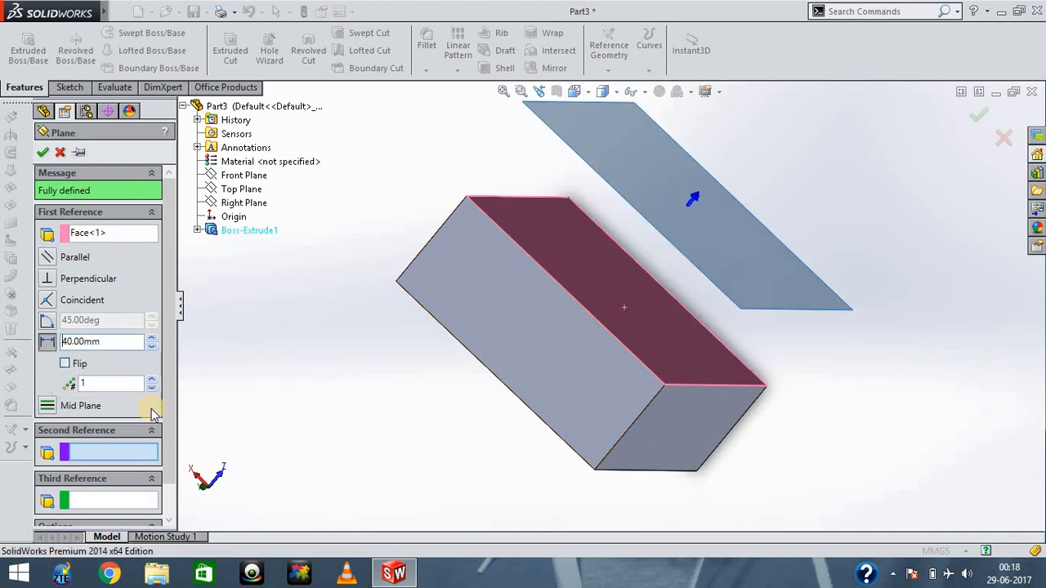
# Try the offset plane's Flip option and a count of 5 planes, restoring a count of 1 and the unflipped side.
pyautogui.click(65, 364)
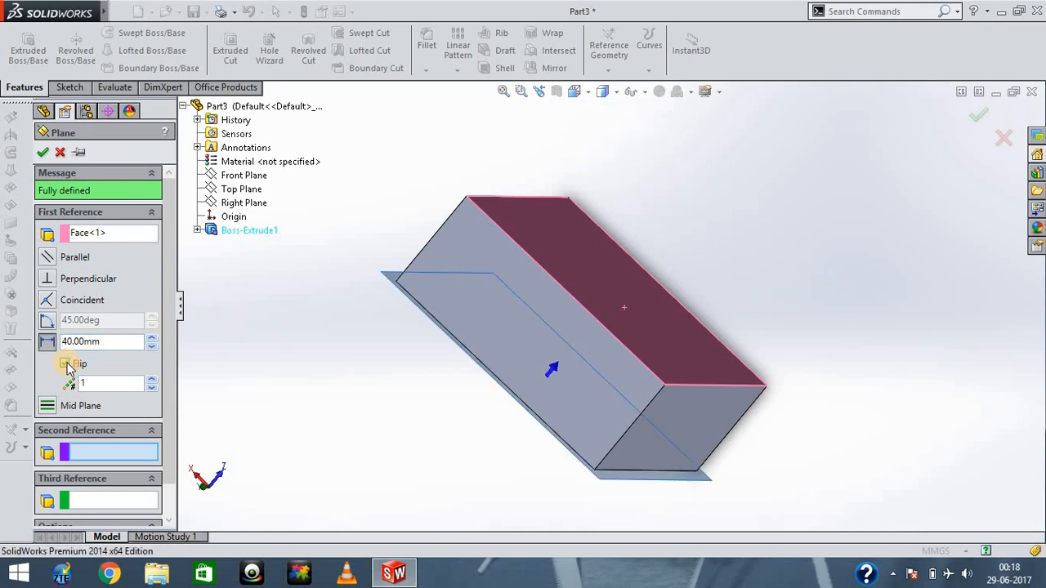
pyautogui.click(65, 364)
pyautogui.click(66, 365)
pyautogui.click(152, 379)
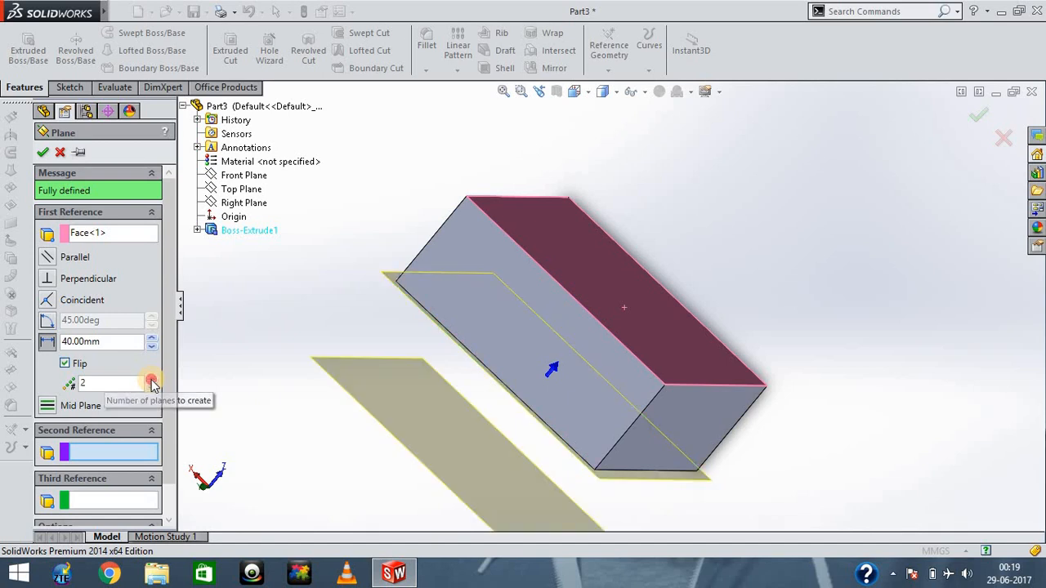
pyautogui.click(152, 379)
pyautogui.click(152, 379)
pyautogui.click(152, 379)
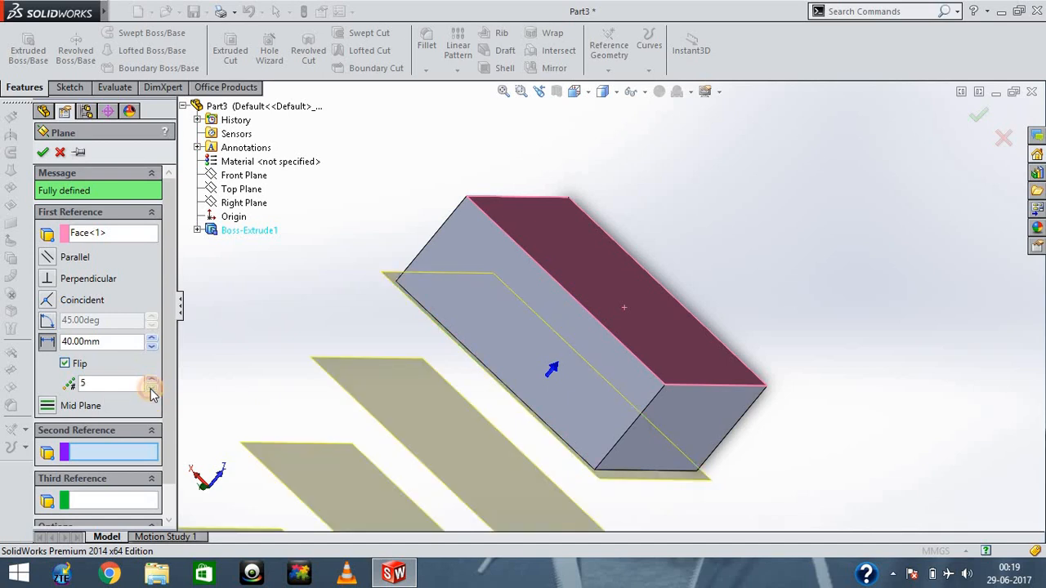
pyautogui.click(151, 388)
pyautogui.click(151, 389)
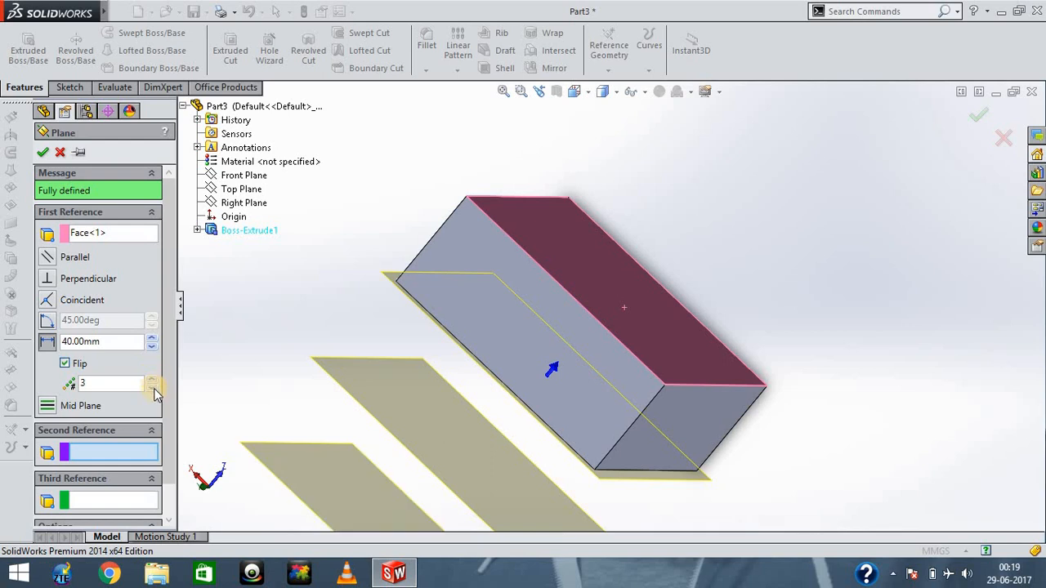
pyautogui.click(153, 389)
pyautogui.click(153, 389)
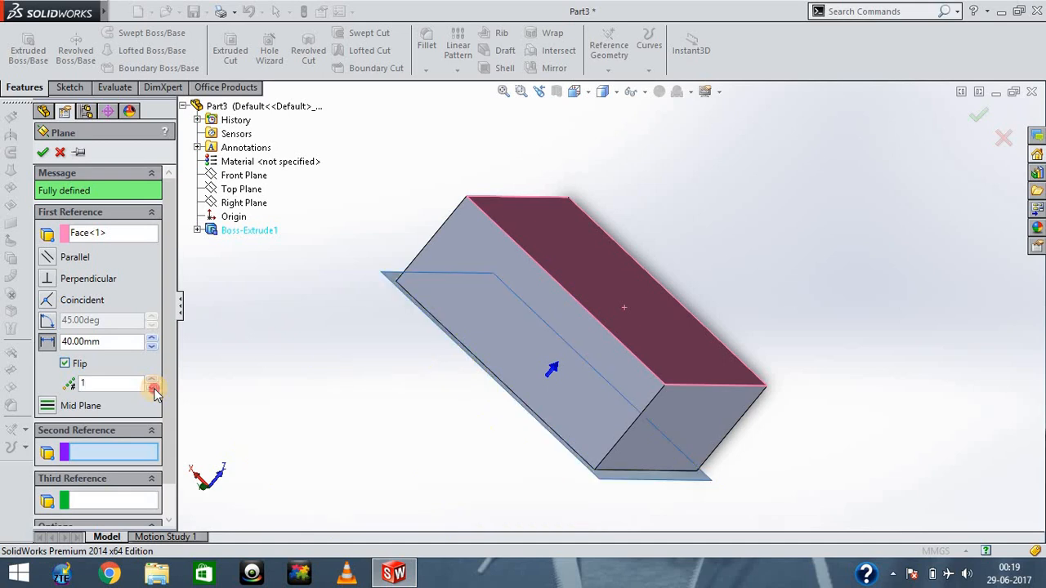
pyautogui.click(65, 363)
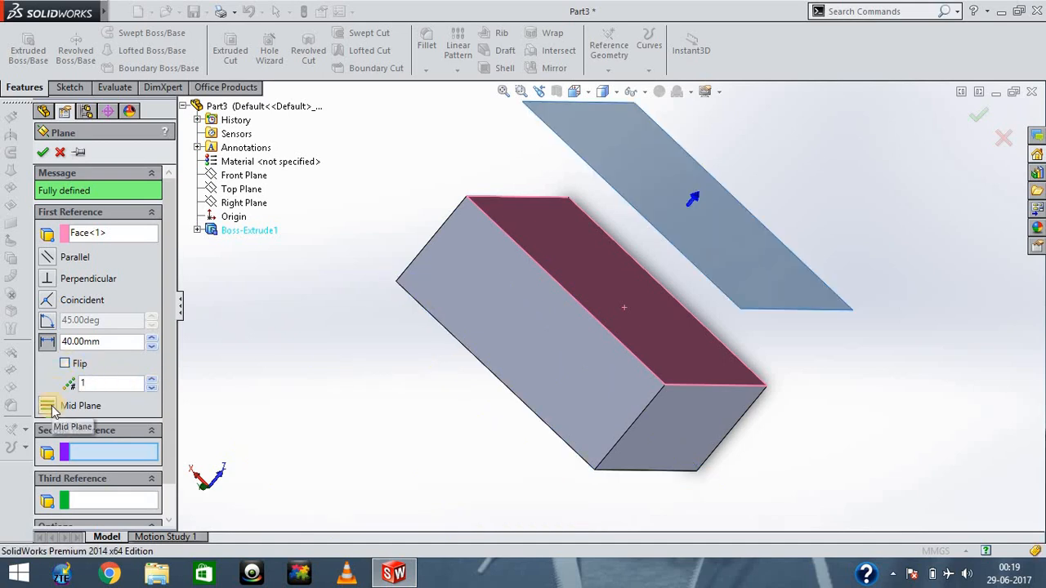
# Try the Mid Plane constraint with only the square face as reference, examining its preview from several sides, and cancel the plane.
pyautogui.click(48, 406)
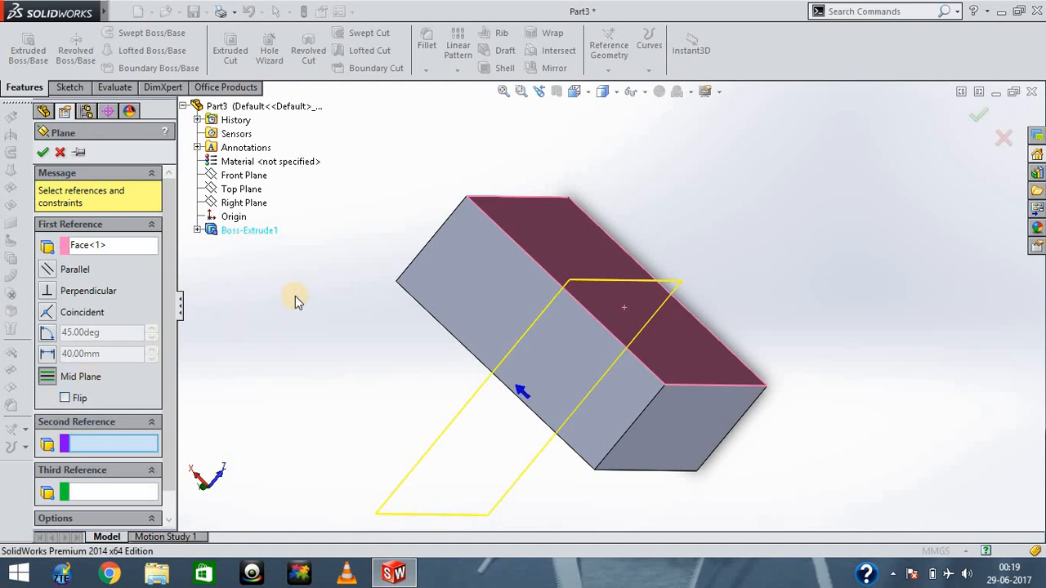
pyautogui.press('Up')
pyautogui.press('Left')
pyautogui.press('Left')
pyautogui.press('Left')
pyautogui.press('Left')
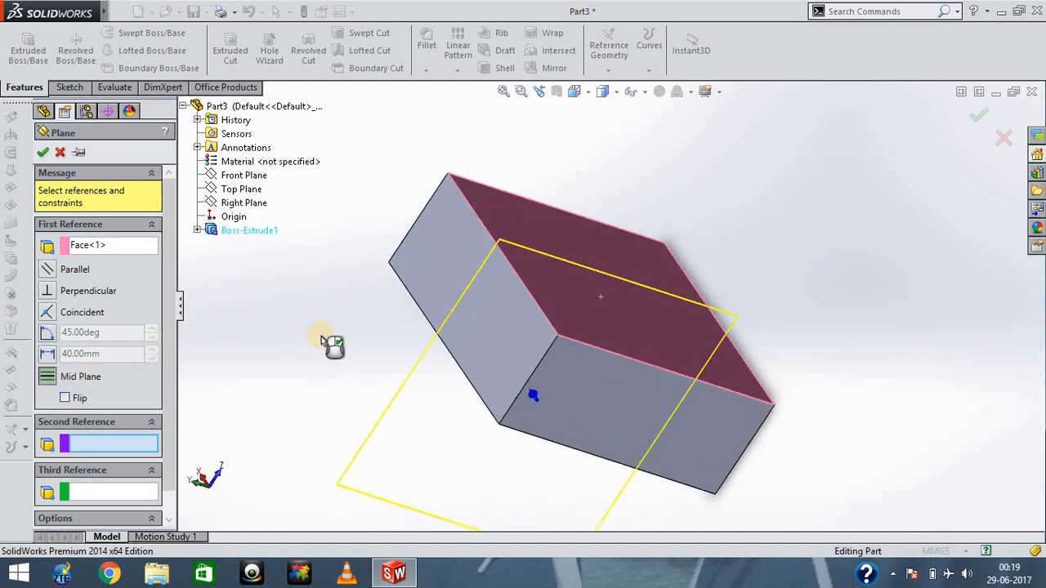
pyautogui.press('Left')
pyautogui.press('Down')
pyautogui.press('Right')
pyautogui.press('Right')
pyautogui.press('Right')
pyautogui.press('Right')
pyautogui.press('Right')
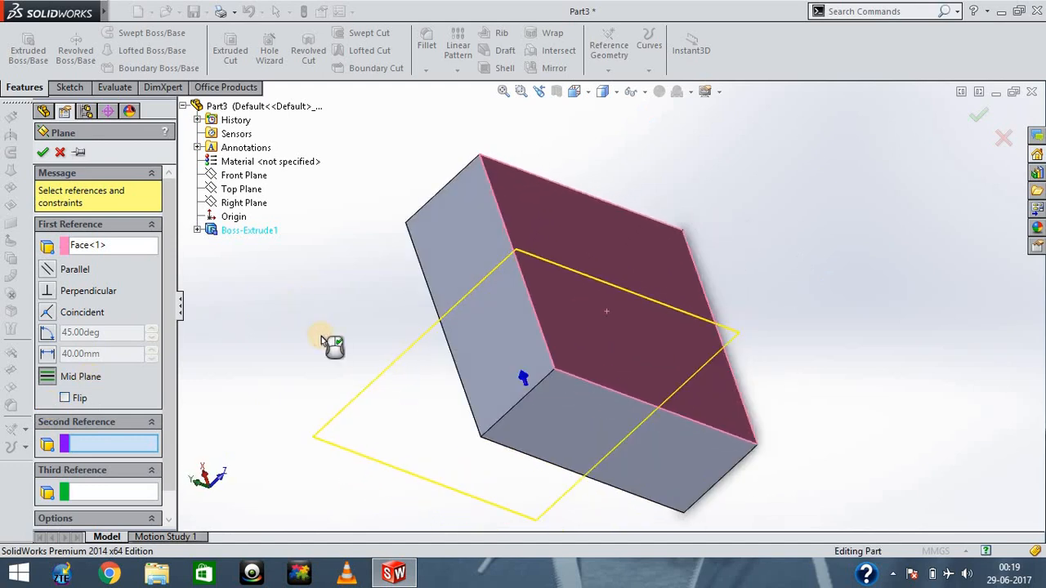
pyautogui.press('Right')
pyautogui.press('Right')
pyautogui.press('Right')
pyautogui.press('Right')
pyautogui.press('Right')
pyautogui.press('Right')
pyautogui.press('Right')
pyautogui.press('Down')
pyautogui.press('Down')
pyautogui.press('Down')
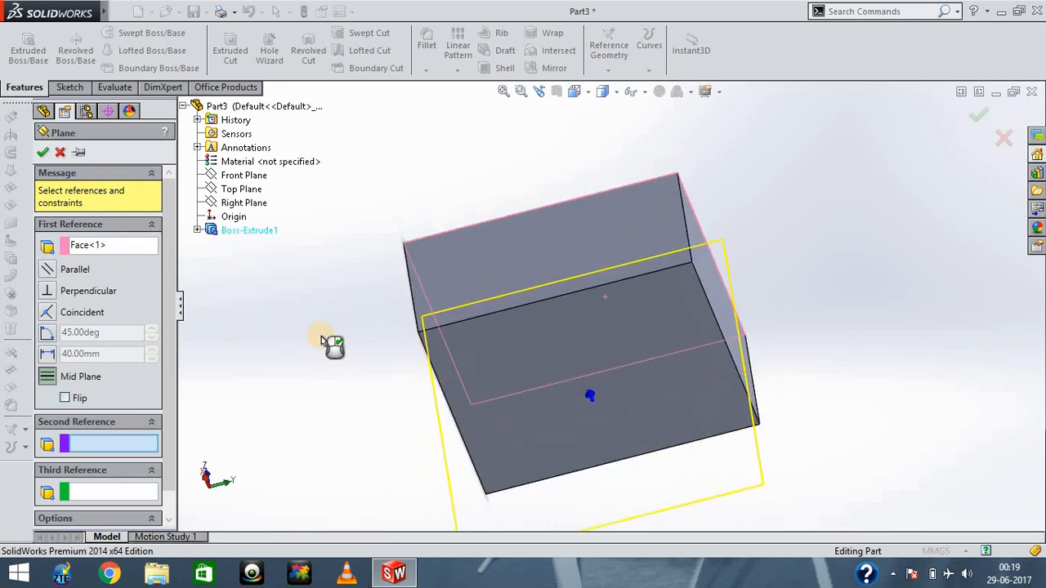
pyautogui.press('Up')
pyautogui.press('Up')
pyautogui.press('Up')
pyautogui.press('Up')
pyautogui.press('Up')
pyautogui.press('Up')
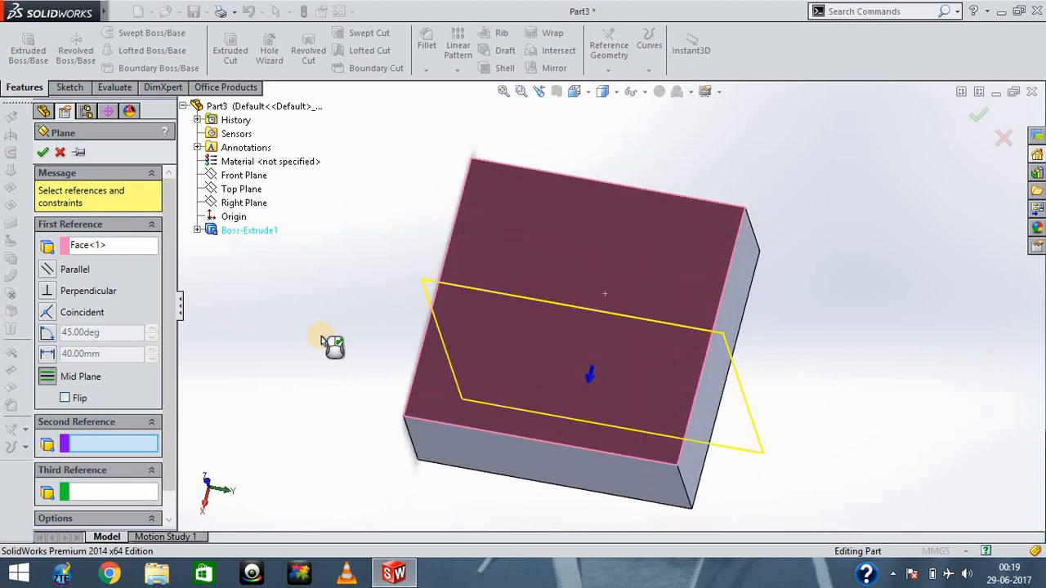
pyautogui.press('Down')
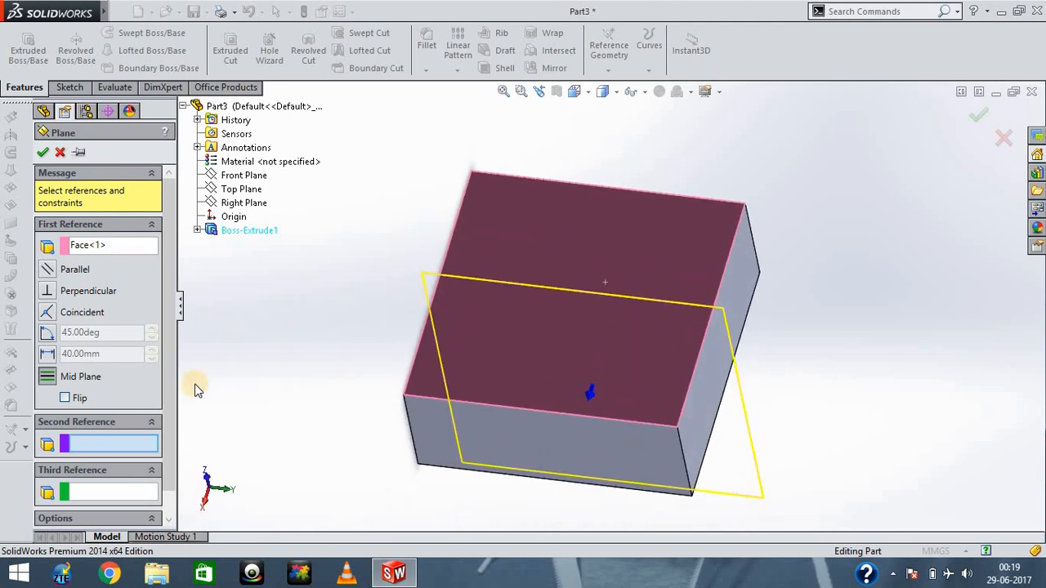
pyautogui.moveTo(170, 368)
pyautogui.mouseDown()
pyautogui.moveTo(173, 445)
pyautogui.moveTo(168, 362)
pyautogui.mouseUp()
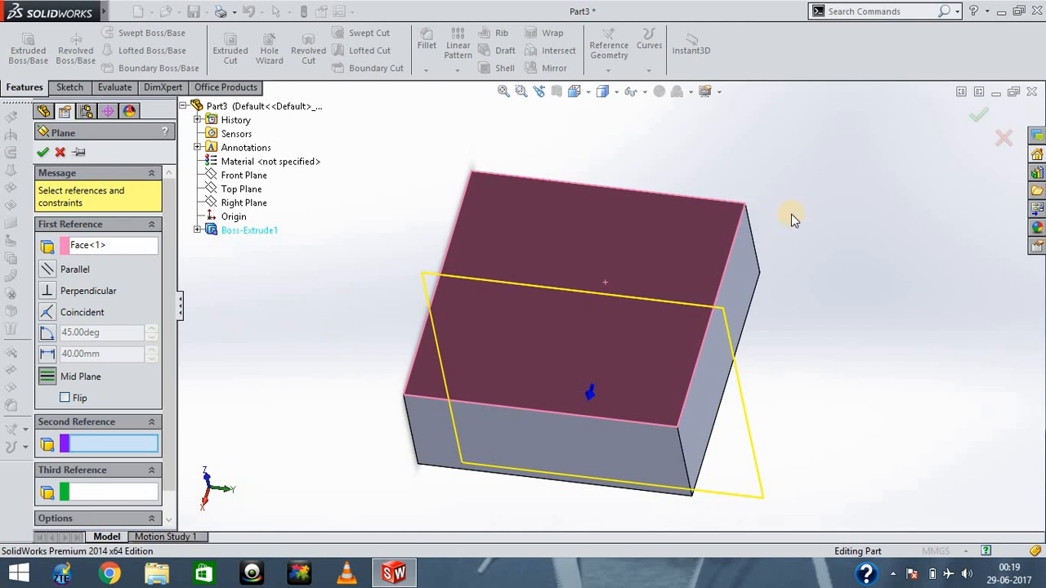
pyautogui.click(1002, 137)
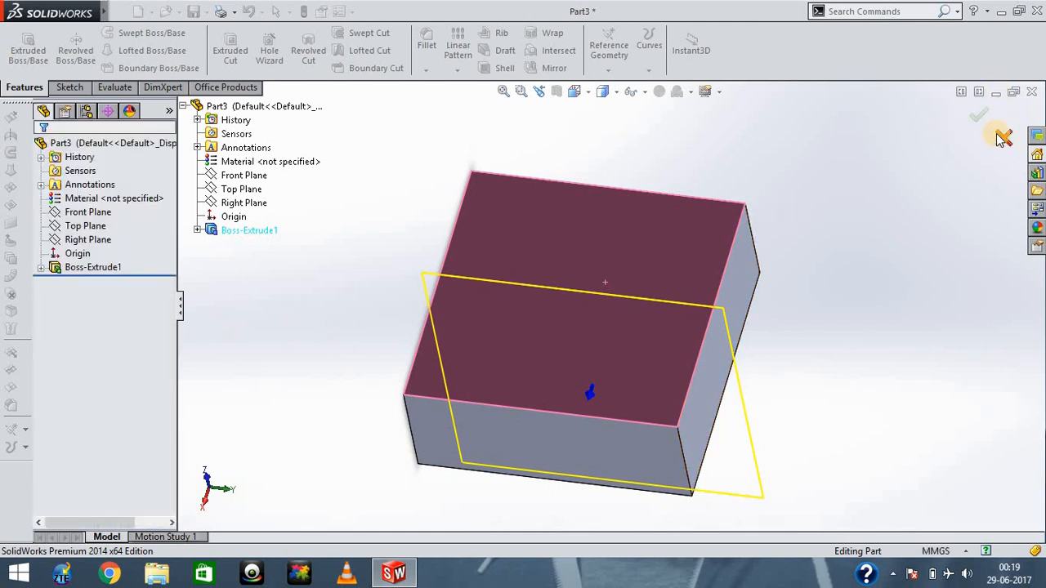
# Minimize the block's document window and create a new part document.
pyautogui.click(997, 96)
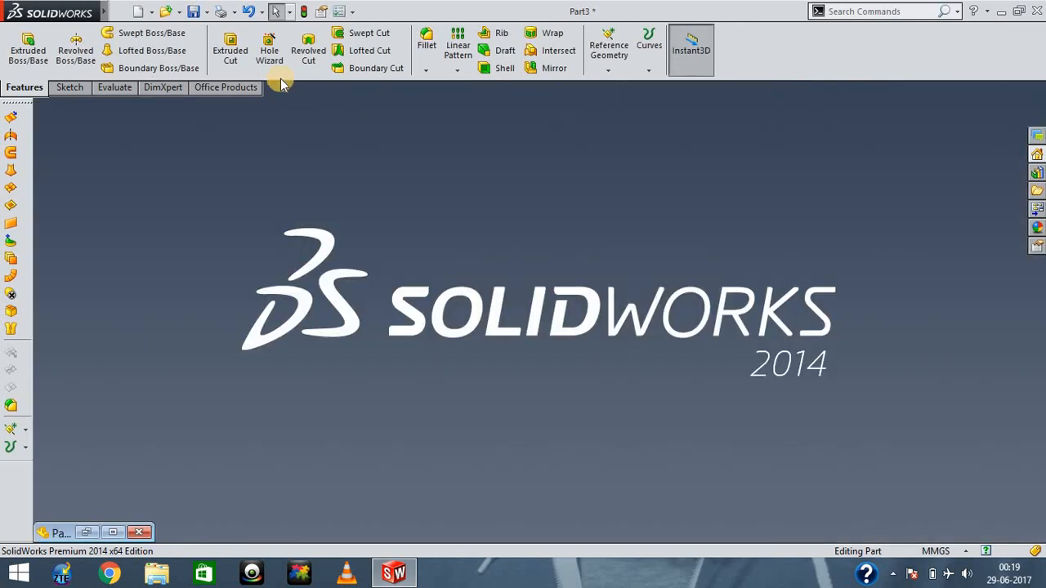
pyautogui.click(69, 87)
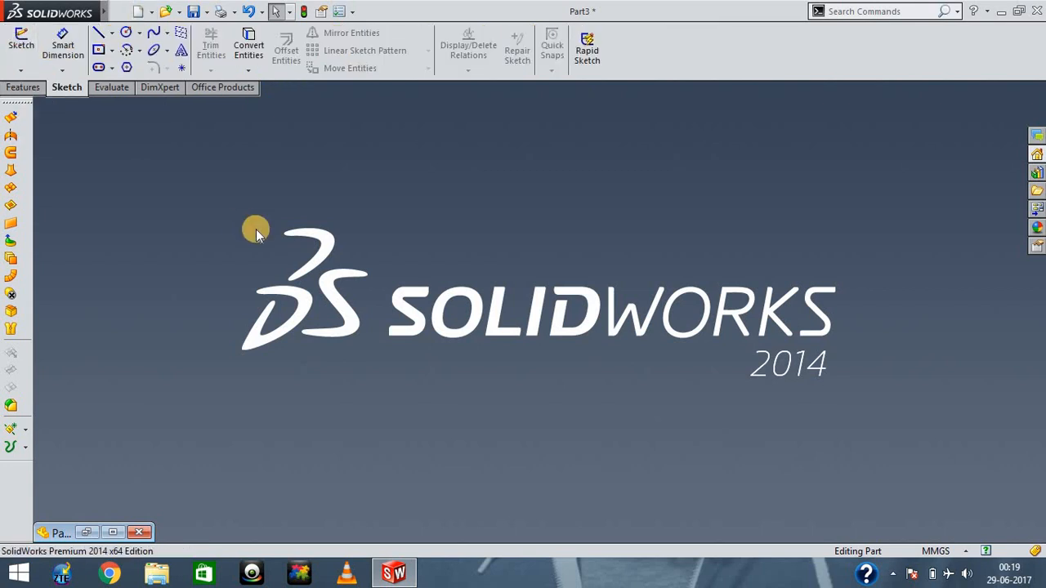
pyautogui.click(137, 12)
pyautogui.doubleClick(314, 205)
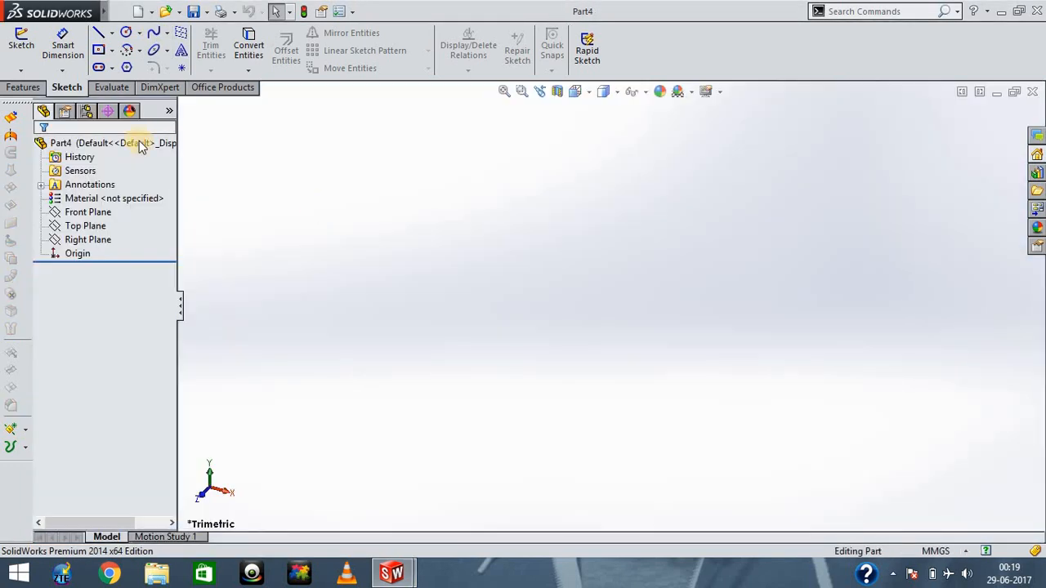
# Sketch a circle about 119 mm in diameter on the Front Plane, centred on the origin.
pyautogui.click(20, 49)
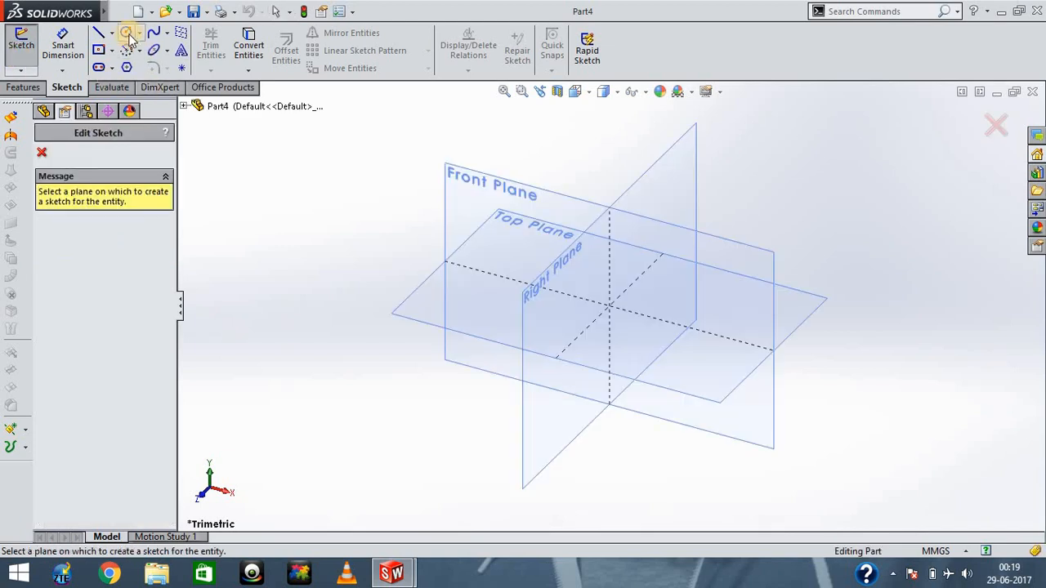
pyautogui.click(467, 200)
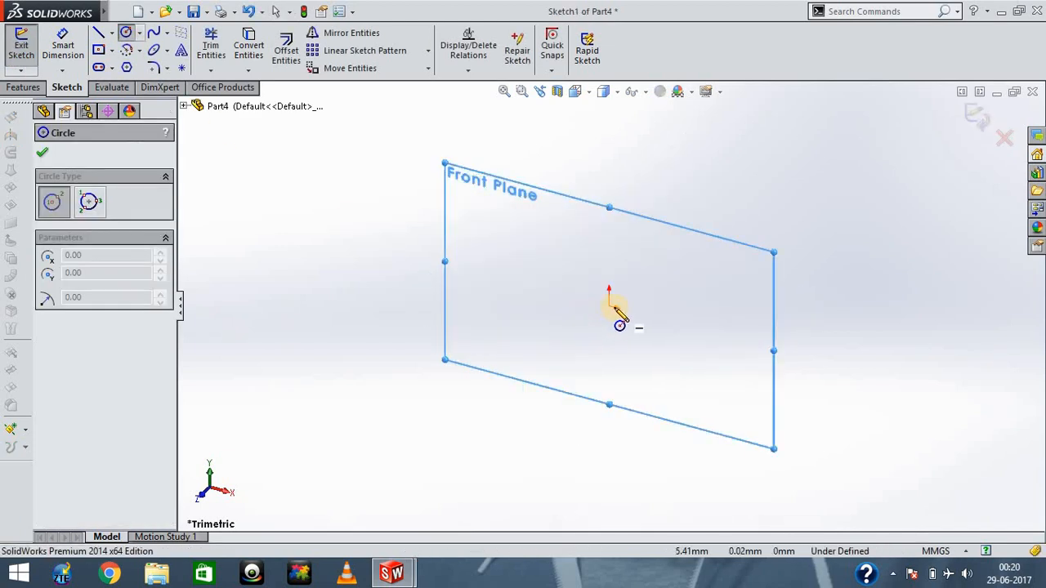
pyautogui.click(611, 307)
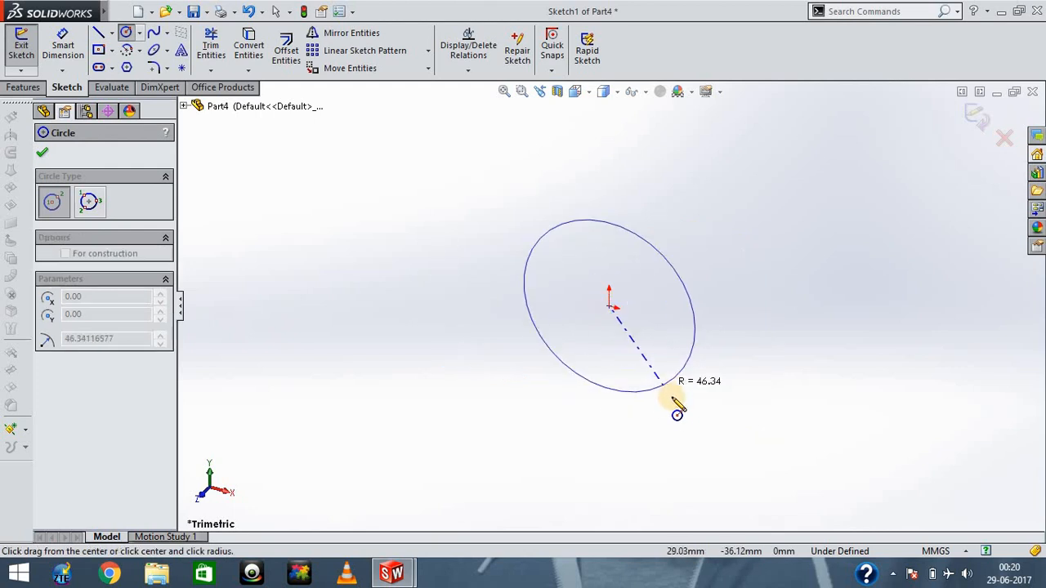
pyautogui.click(676, 409)
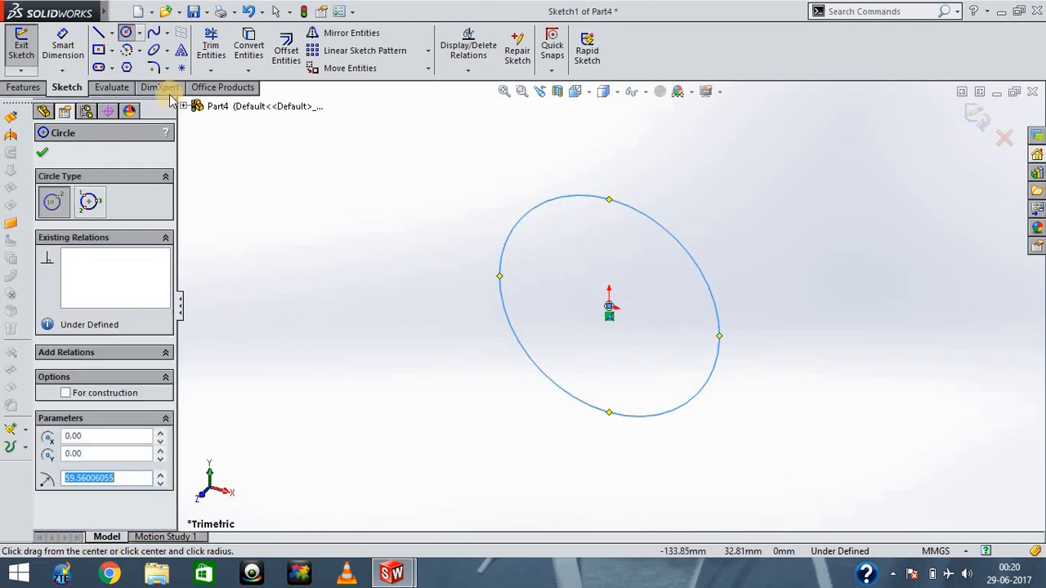
# Dimension the circle's diameter as 50 mm and exit the sketch.
pyautogui.click(64, 47)
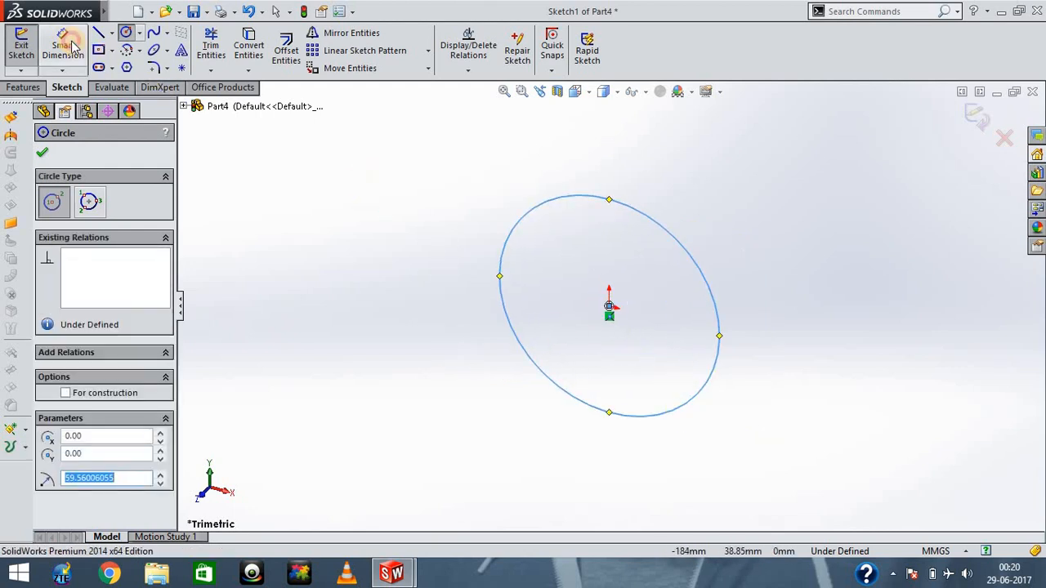
pyautogui.click(507, 248)
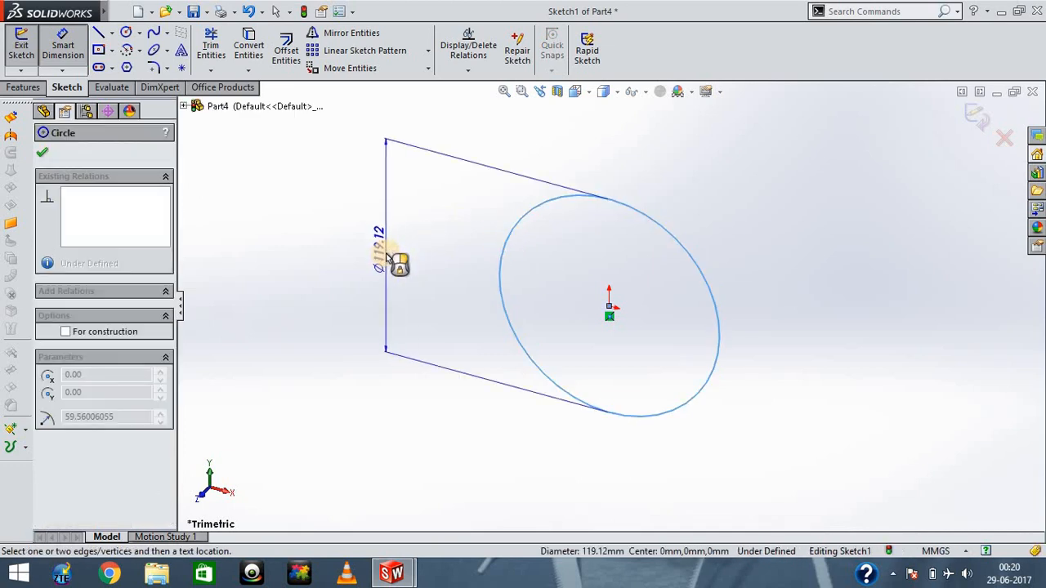
pyautogui.click(389, 258)
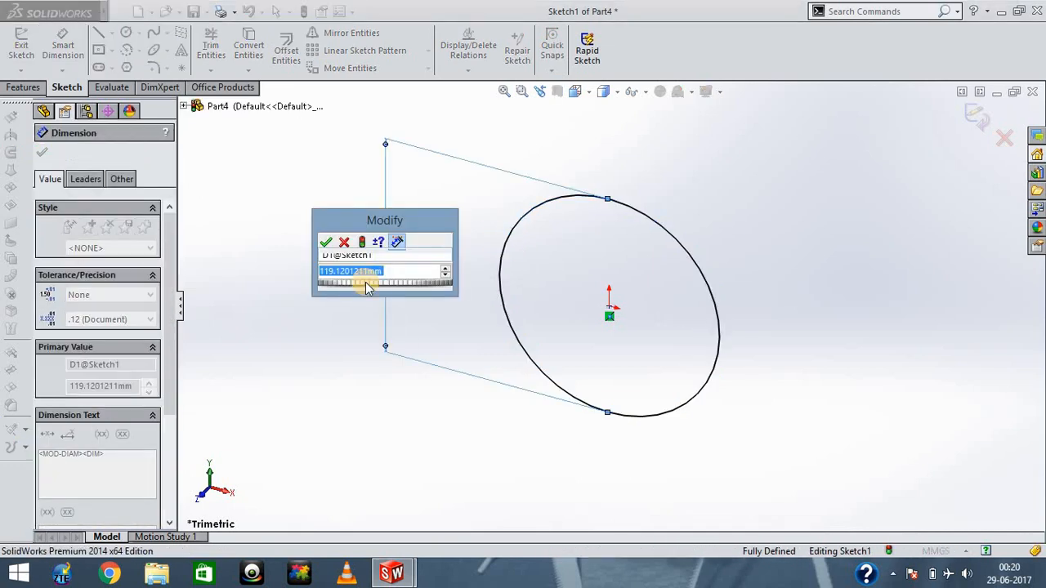
pyautogui.write('50')
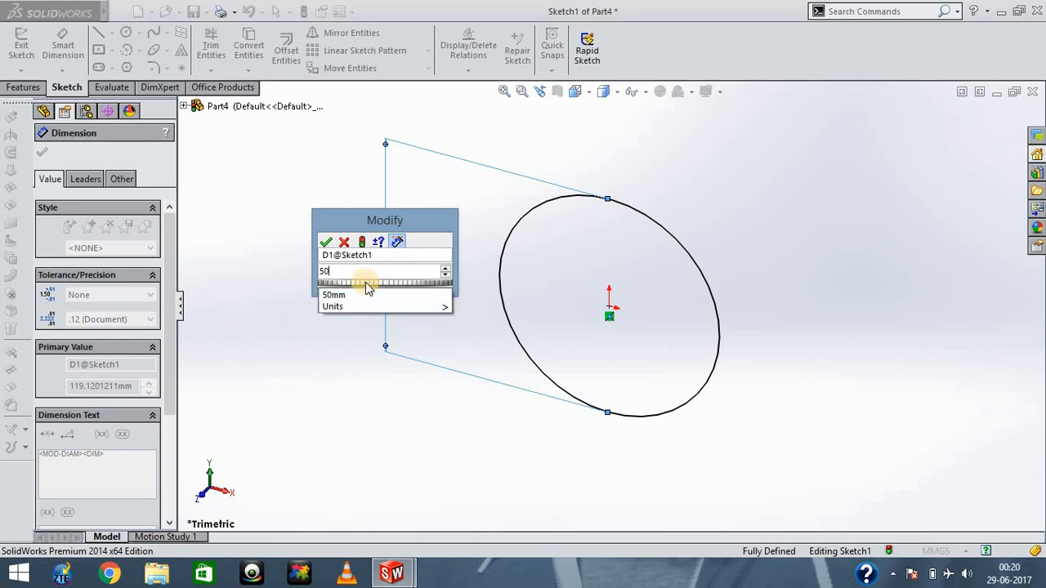
pyautogui.press('Return')
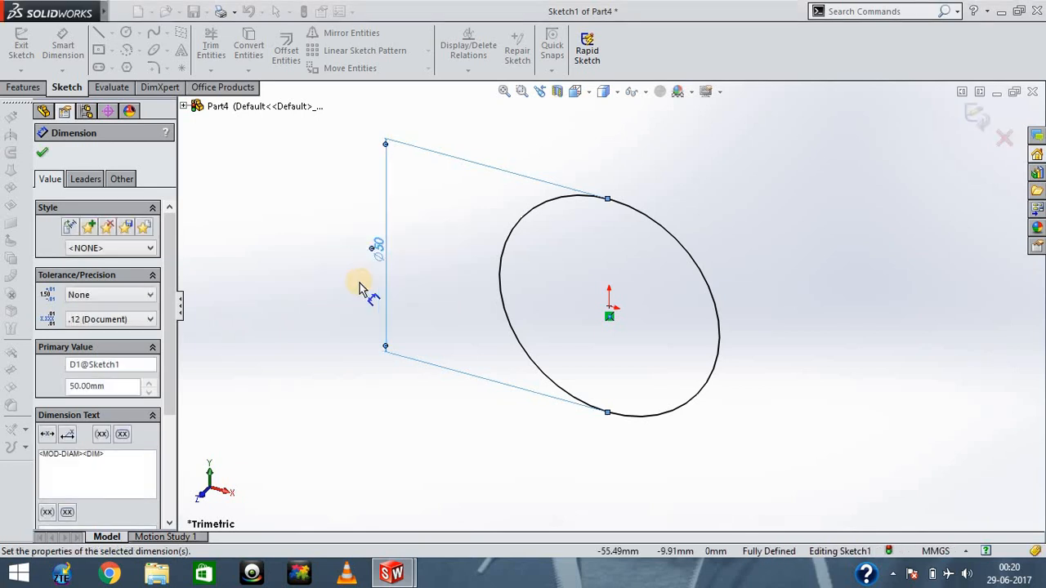
pyautogui.click(255, 239)
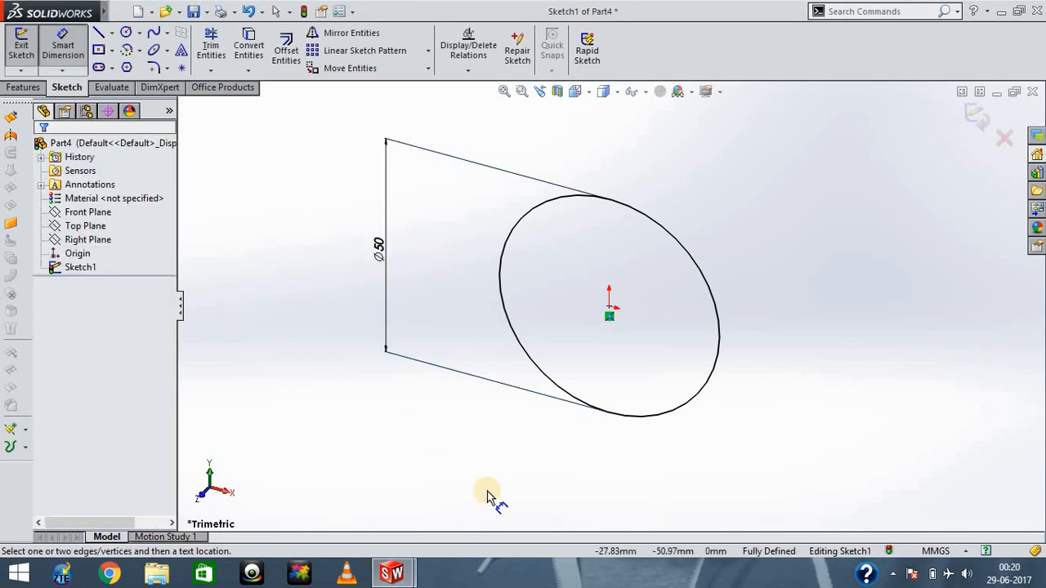
pyautogui.click(17, 57)
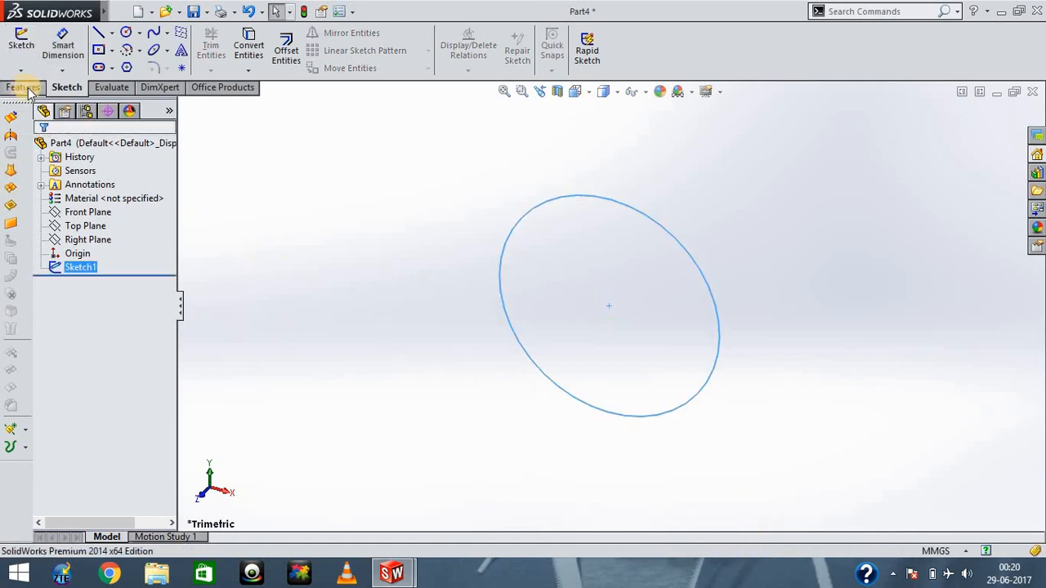
# Extrude the circle sketch 40 mm as a blind boss to form a solid cylinder.
pyautogui.click(23, 86)
pyautogui.click(30, 57)
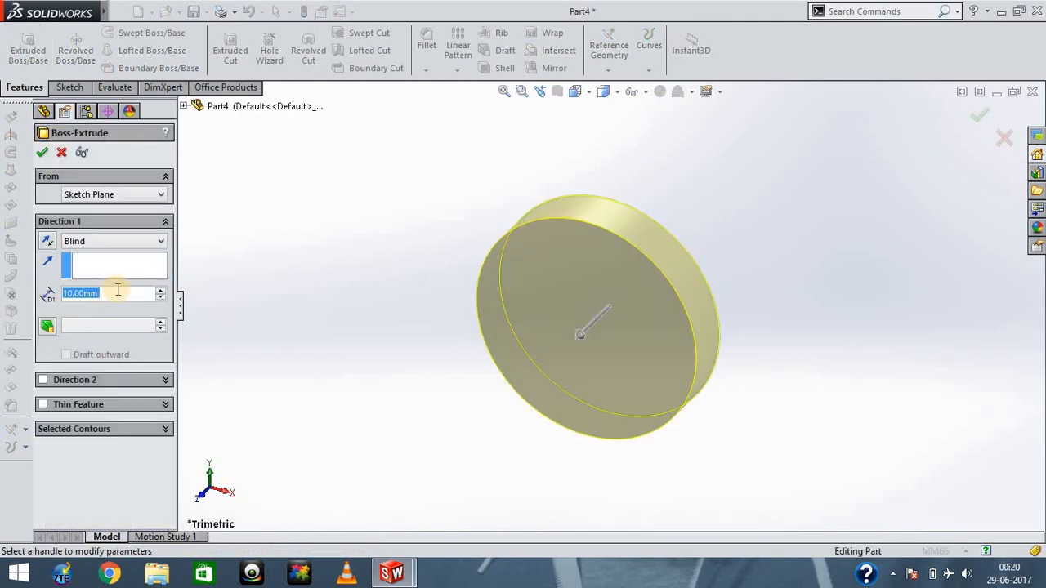
pyautogui.write('40')
pyautogui.press('Return')
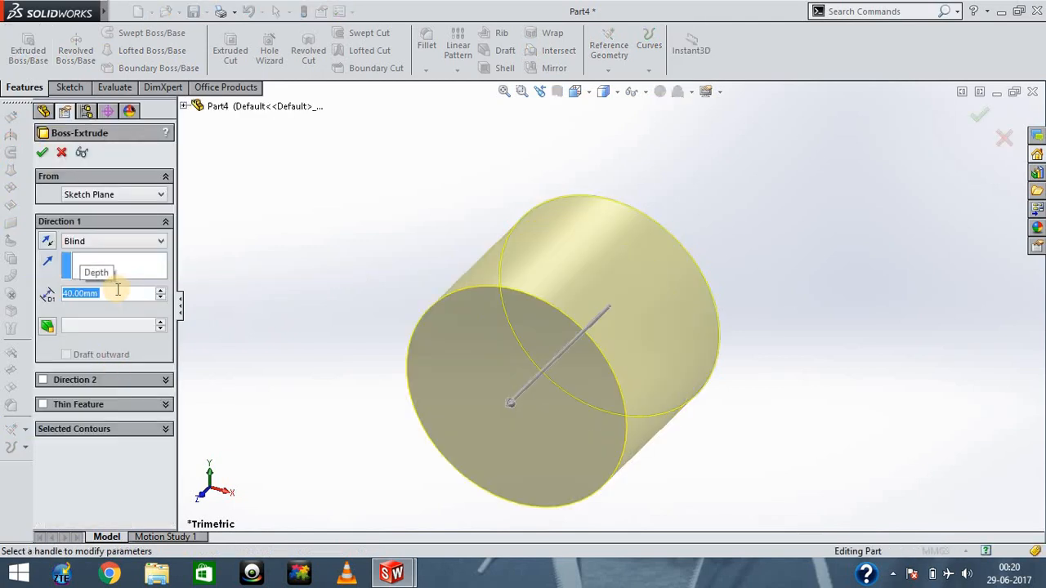
pyautogui.click(43, 151)
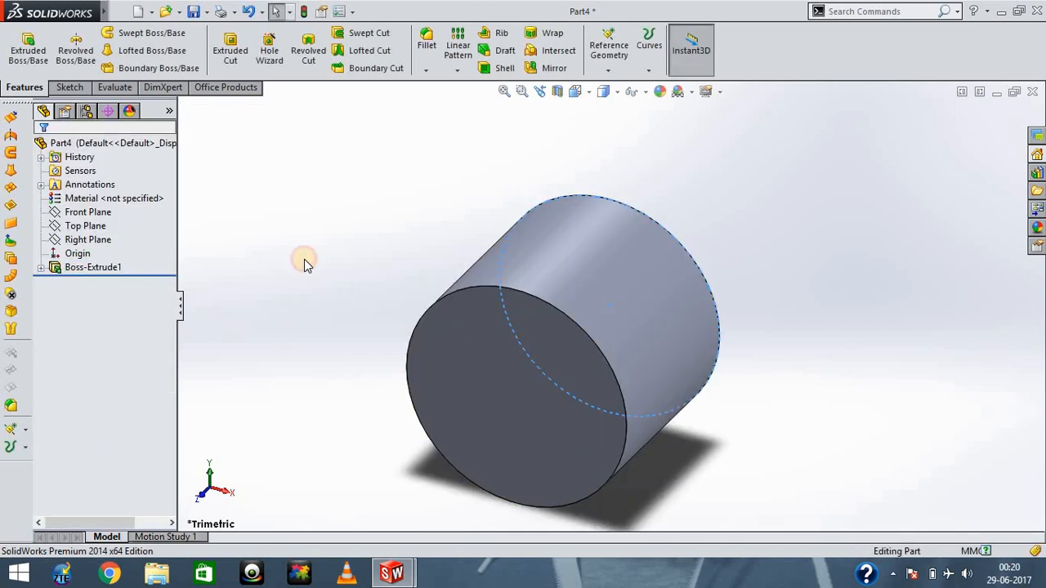
# Start a reference plane tangent to the cylinder's curved face, using that face as the first reference.
pyautogui.hotkey('ctrl', '1')
pyautogui.hotkey('ctrl', '7')
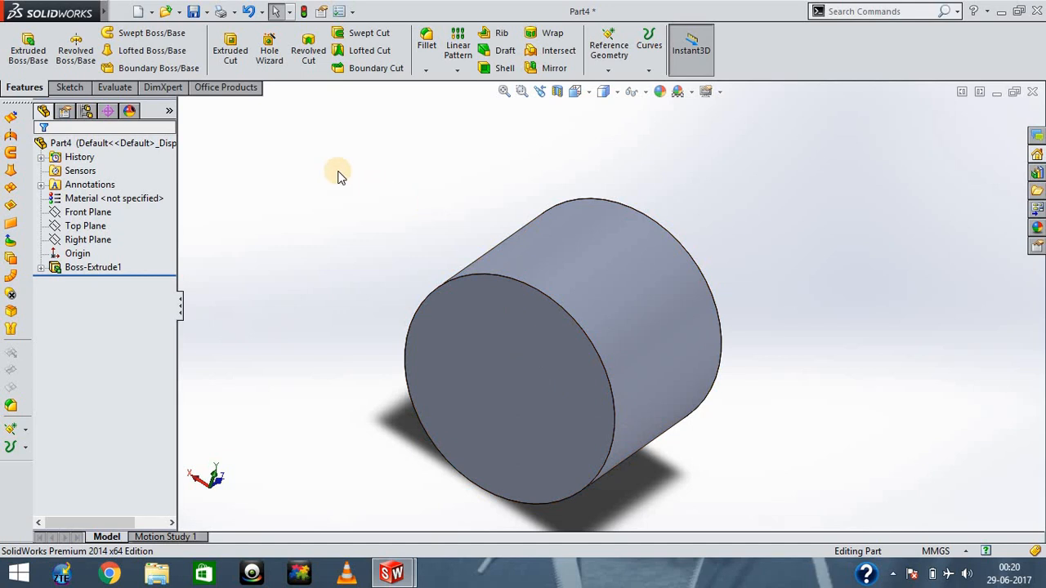
pyautogui.click(614, 70)
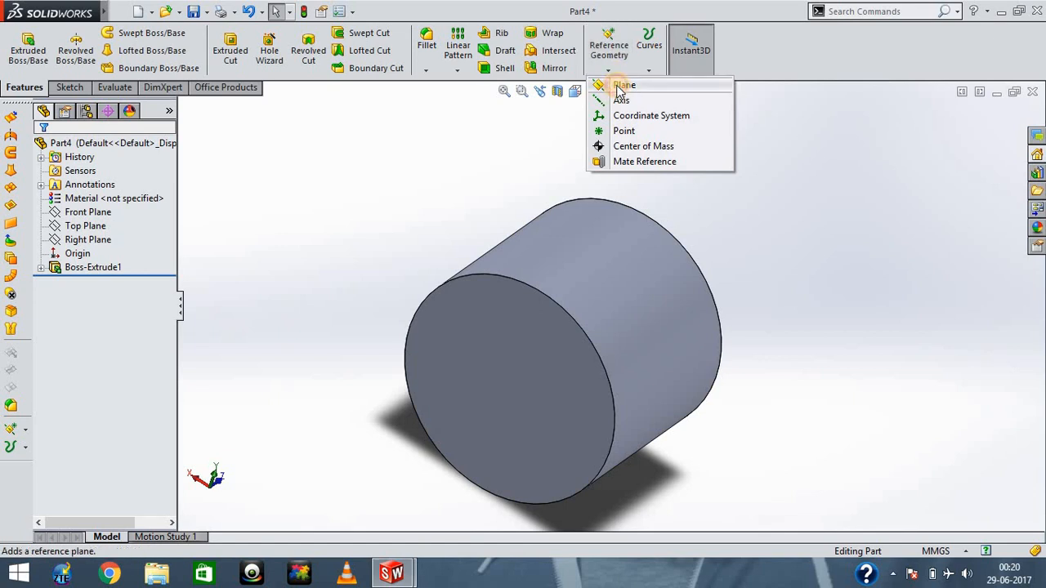
pyautogui.click(618, 87)
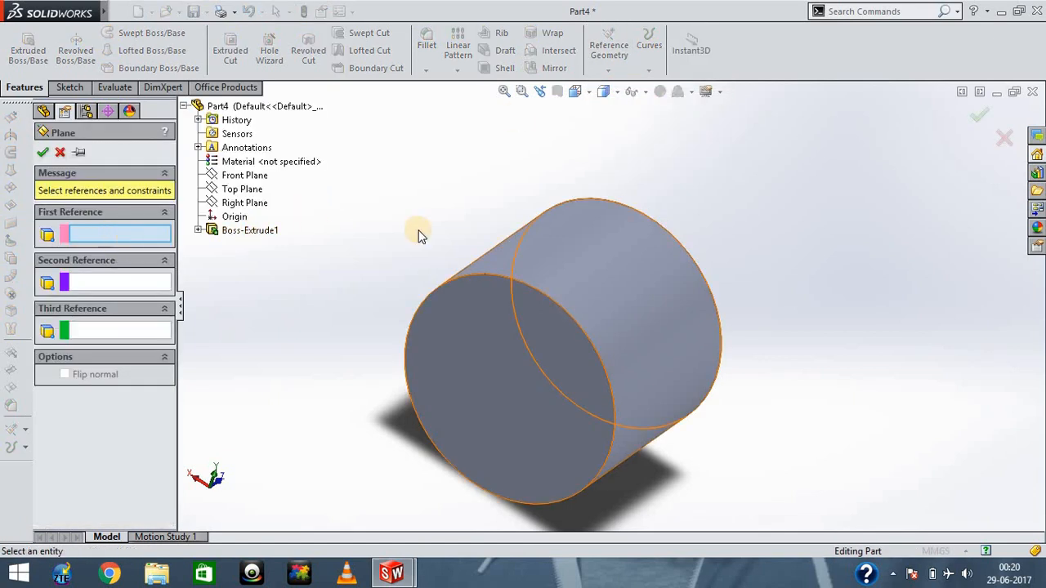
pyautogui.click(568, 254)
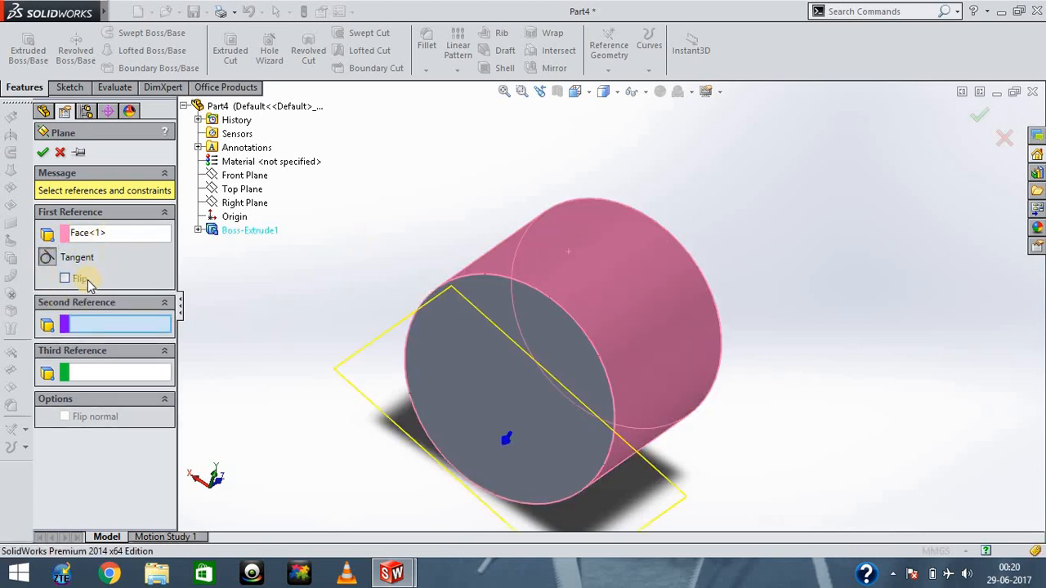
# Examine the tangent plane's preview around the cylinder from several sides.
pyautogui.press('Right')
pyautogui.press('Right')
pyautogui.press('Right')
pyautogui.press('Right')
pyautogui.press('Right')
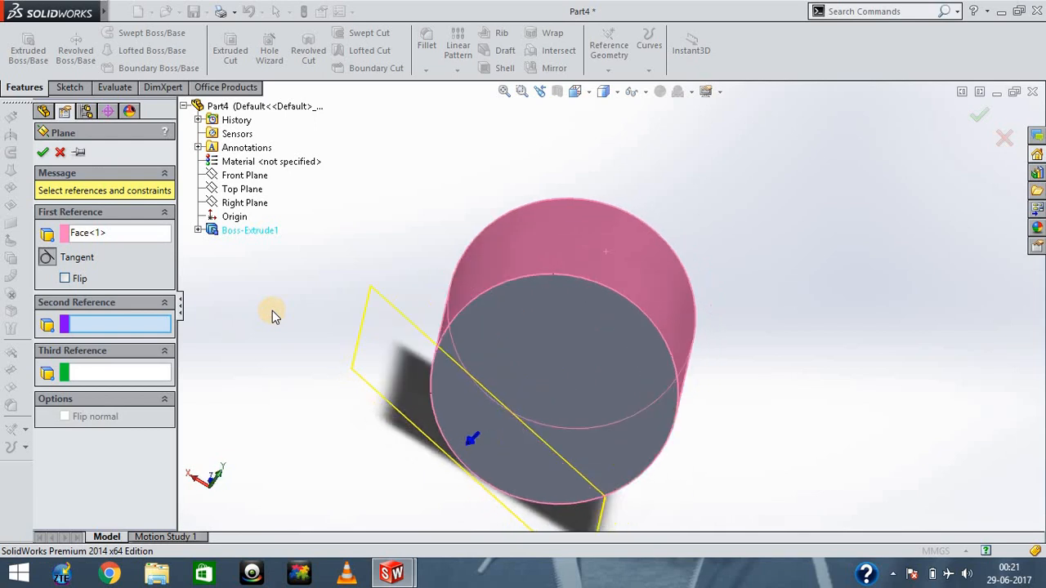
pyautogui.press('Up')
pyautogui.press('Right')
pyautogui.press('Right')
pyautogui.press('Right')
pyautogui.press('Right')
pyautogui.press('Right')
pyautogui.press('Right')
pyautogui.press('Right')
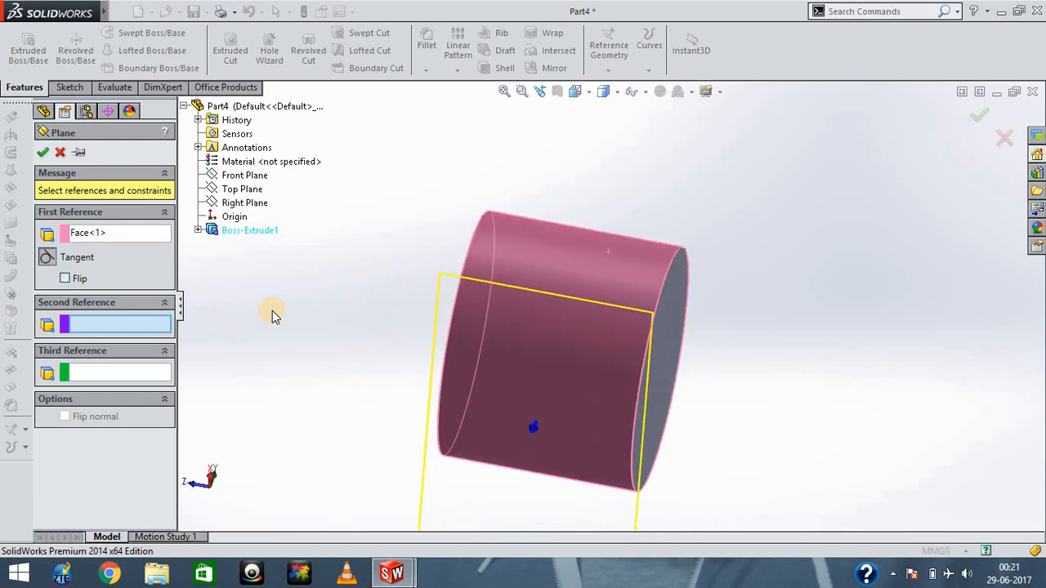
pyautogui.press('Down')
pyautogui.press('Down')
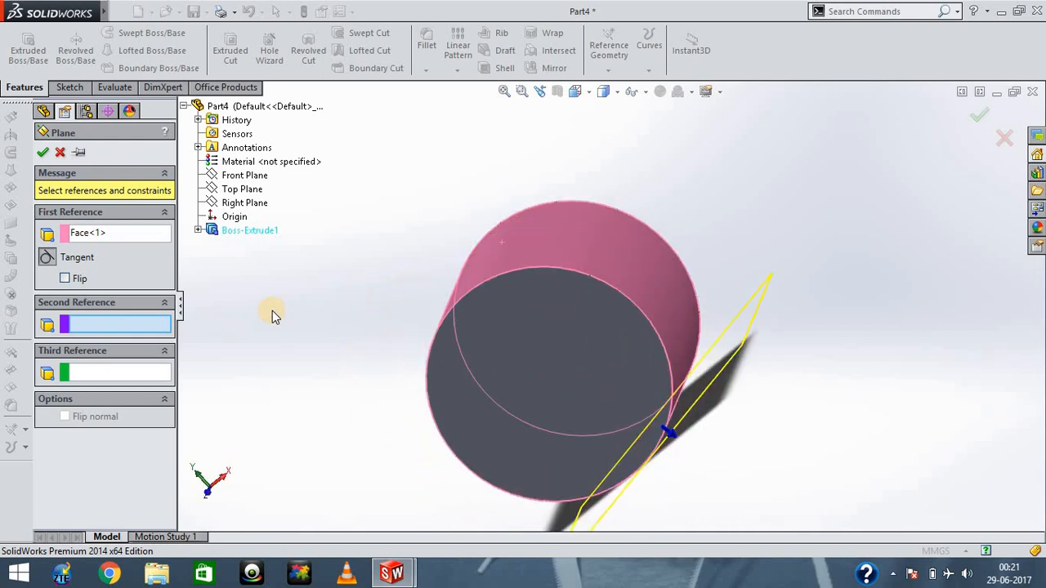
pyautogui.press('Up')
pyautogui.press('Up')
pyautogui.press('Up')
pyautogui.press('Up')
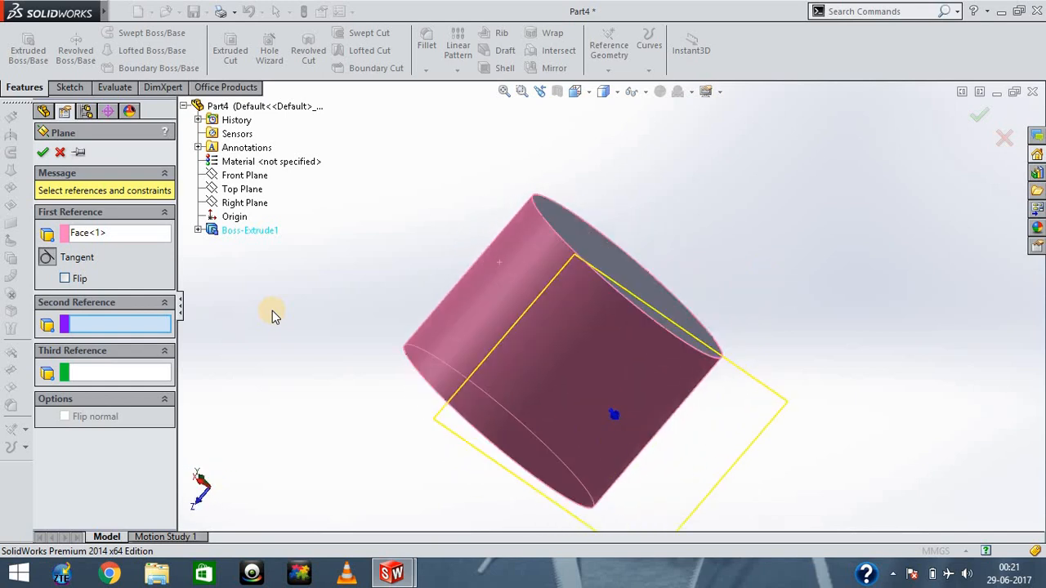
pyautogui.press('Down')
pyautogui.press('Down')
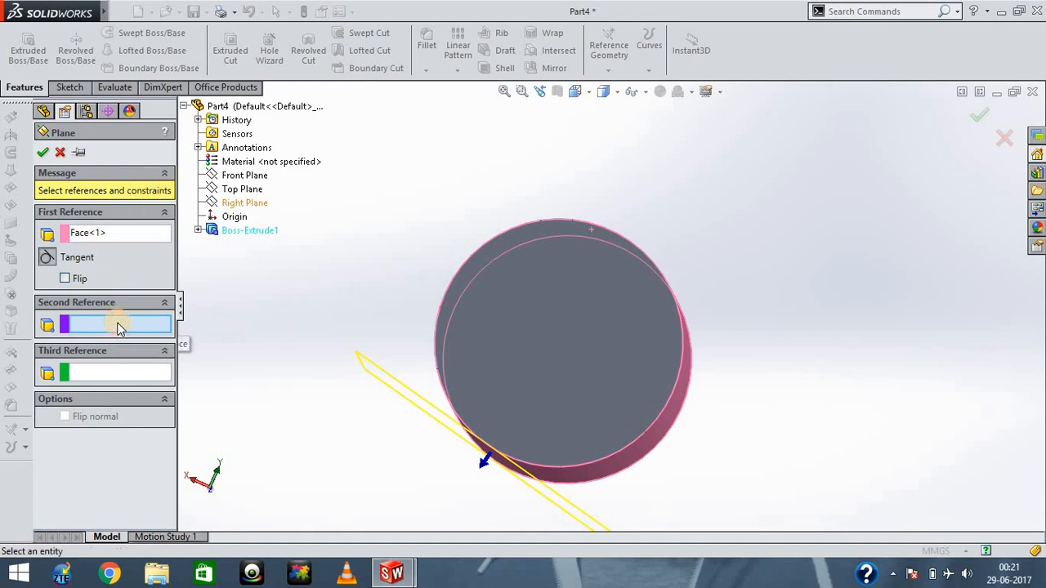
pyautogui.click(347, 411)
pyautogui.press('Down')
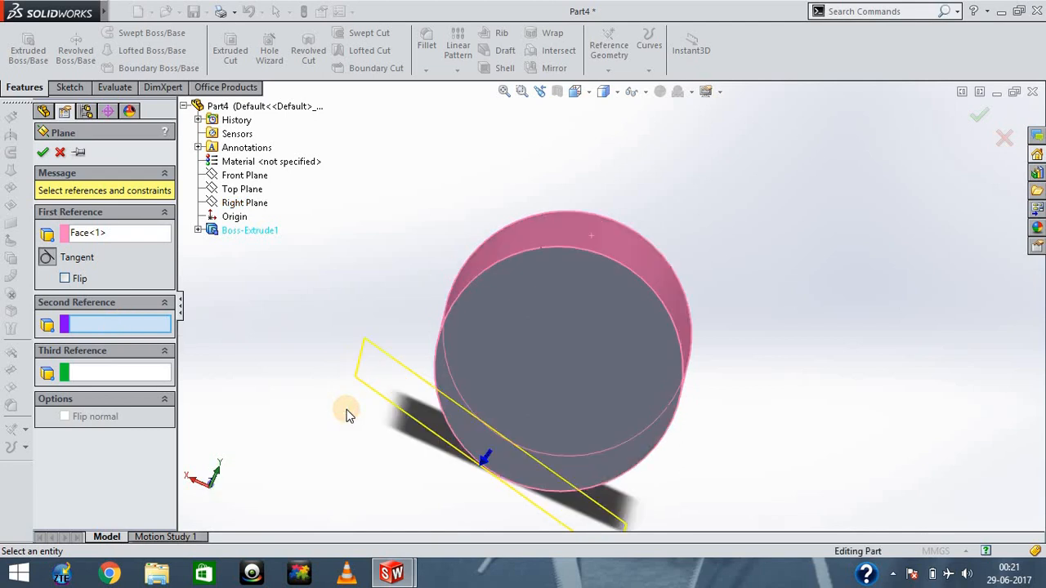
pyautogui.press('Down')
pyautogui.press('Right')
pyautogui.press('Up')
pyautogui.press('Left')
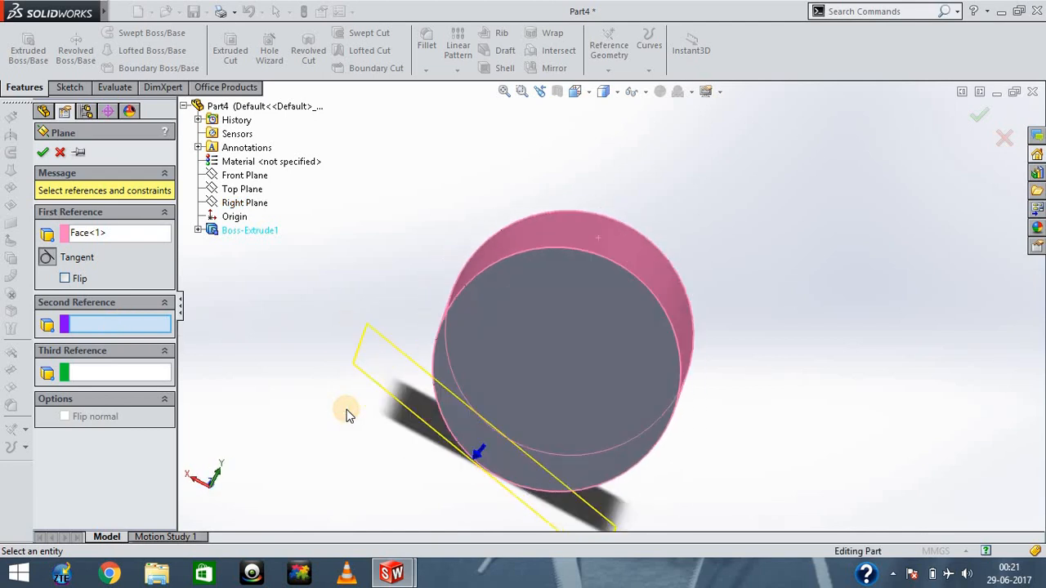
# Add the centre point of the circular end face as second reference, projected along the sketch normal.
pyautogui.click(667, 433)
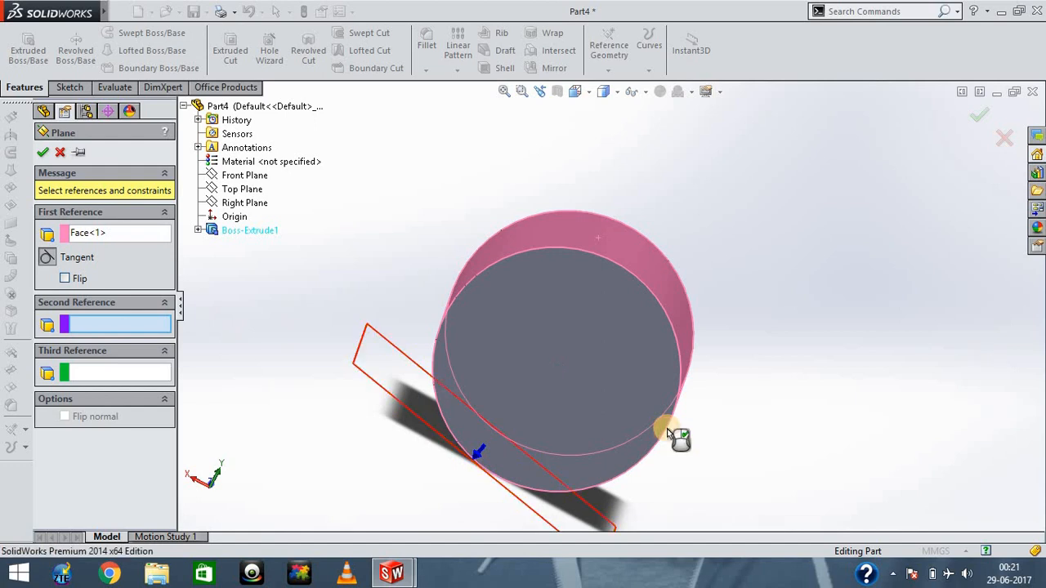
pyautogui.click(556, 369)
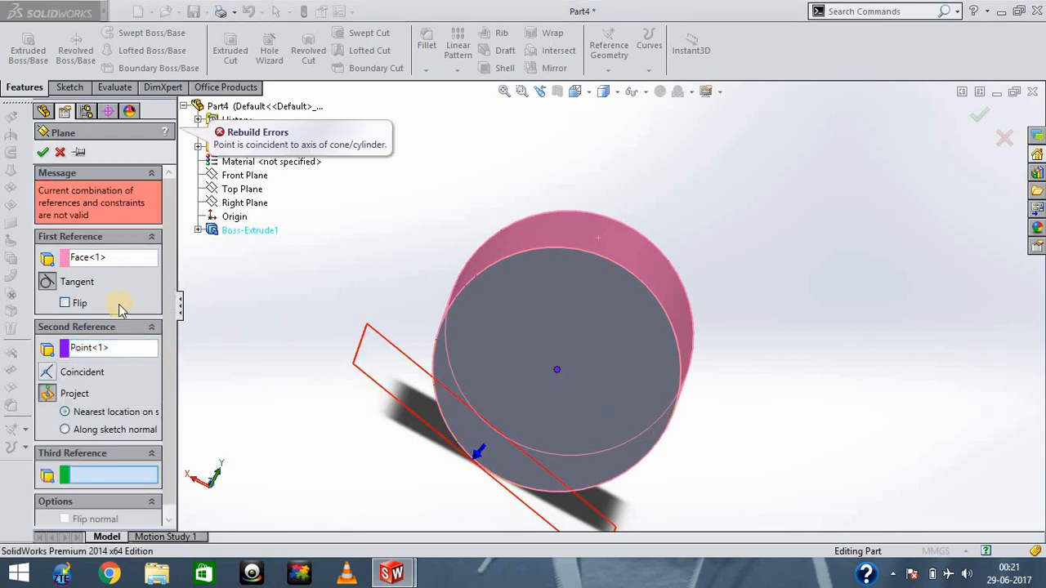
pyautogui.click(167, 390)
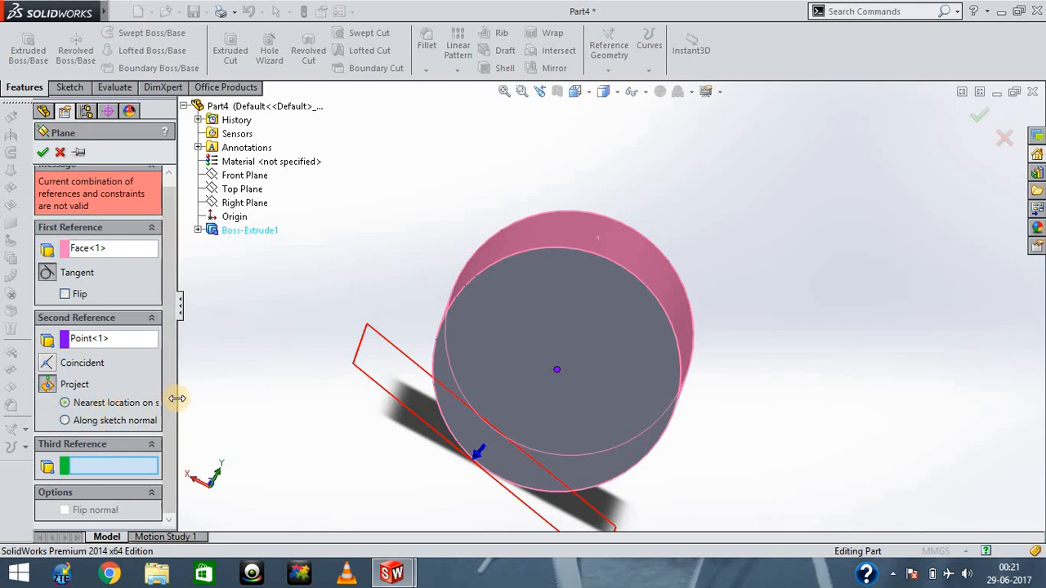
pyautogui.moveTo(177, 398); pyautogui.dragTo(218, 398)
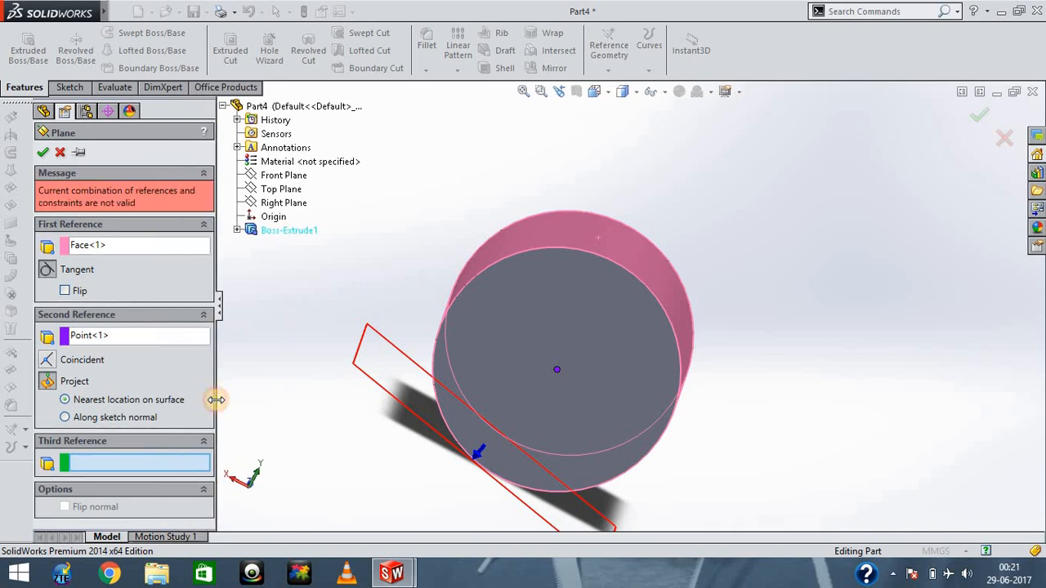
pyautogui.click(142, 418)
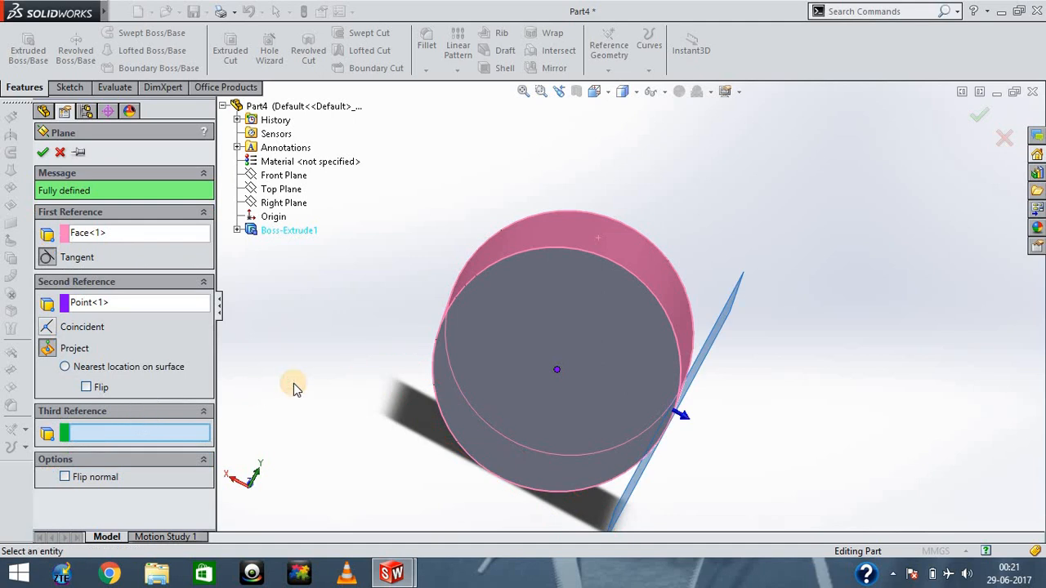
# Check the projected tangent plane's preview from different angles and accept the plane.
pyautogui.press('Up')
pyautogui.press('Left')
pyautogui.press('Up')
pyautogui.press('Left')
pyautogui.press('Left')
pyautogui.press('Right')
pyautogui.press('Right')
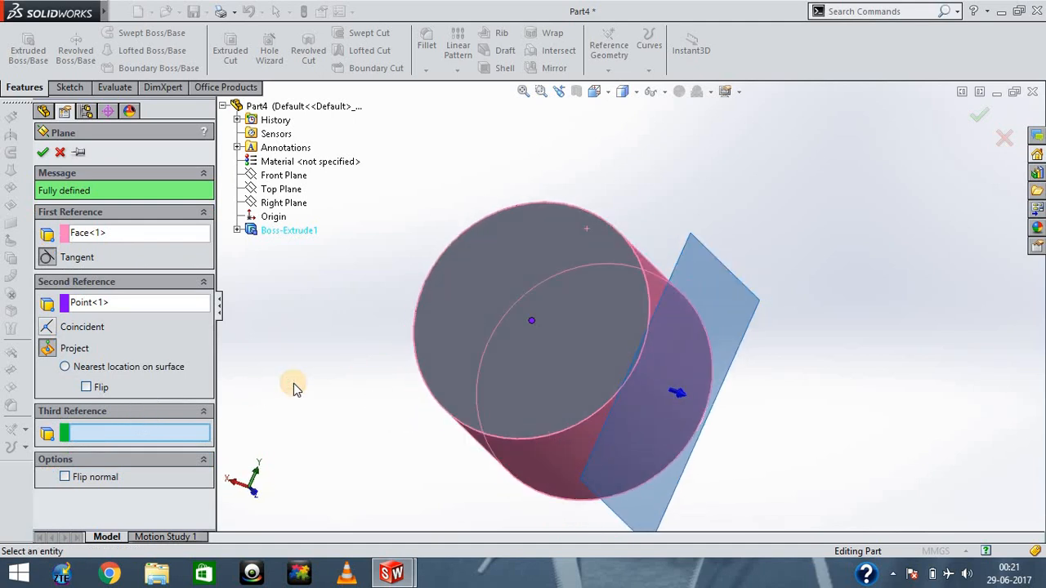
pyautogui.press('Down')
pyautogui.press('Right')
pyautogui.press('Right')
pyautogui.press('Left')
pyautogui.press('Left')
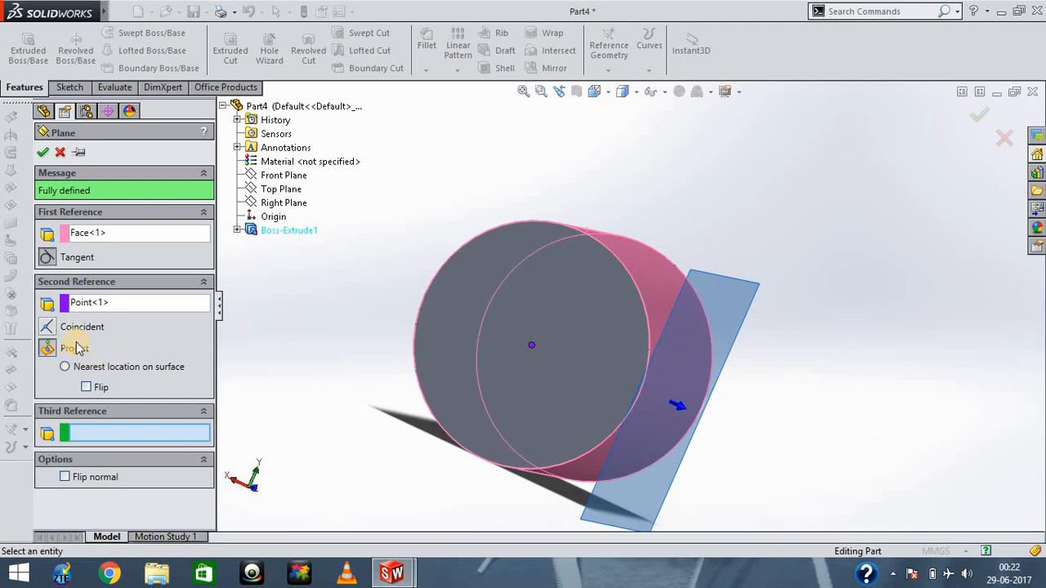
pyautogui.click(43, 153)
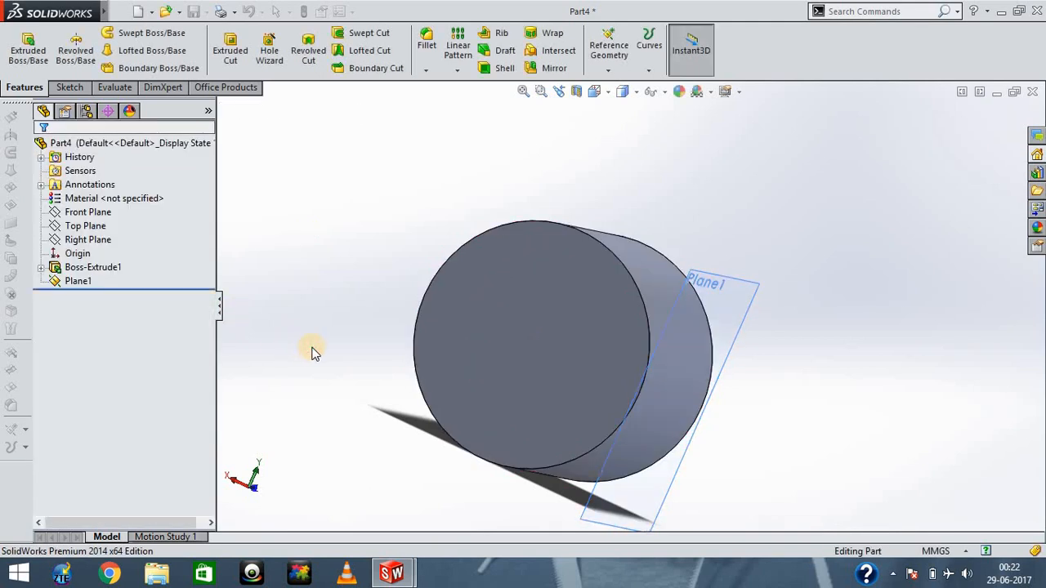
# Examine the finished tangent plane's position against the cylinder from all around.
pyautogui.press('Left')
pyautogui.press('Up')
pyautogui.press('Up')
pyautogui.press('Left')
pyautogui.press('Left')
pyautogui.press('Left')
pyautogui.press('Left')
pyautogui.press('Left')
pyautogui.press('Left')
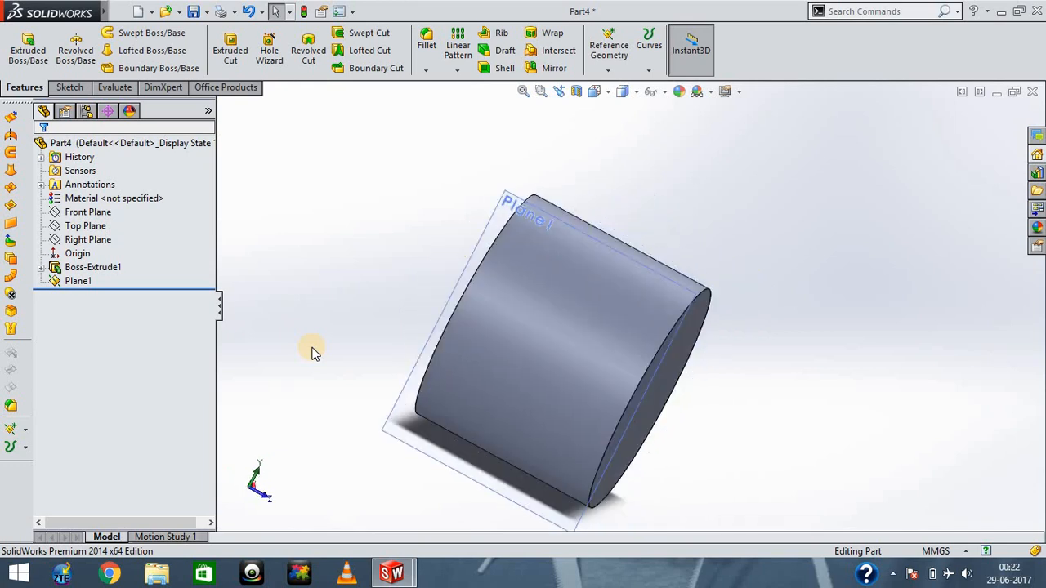
pyautogui.press('Left')
pyautogui.press('Left')
pyautogui.press('Left')
pyautogui.press('Left')
pyautogui.press('Left')
pyautogui.press('Left')
pyautogui.press('Left')
pyautogui.press('Left')
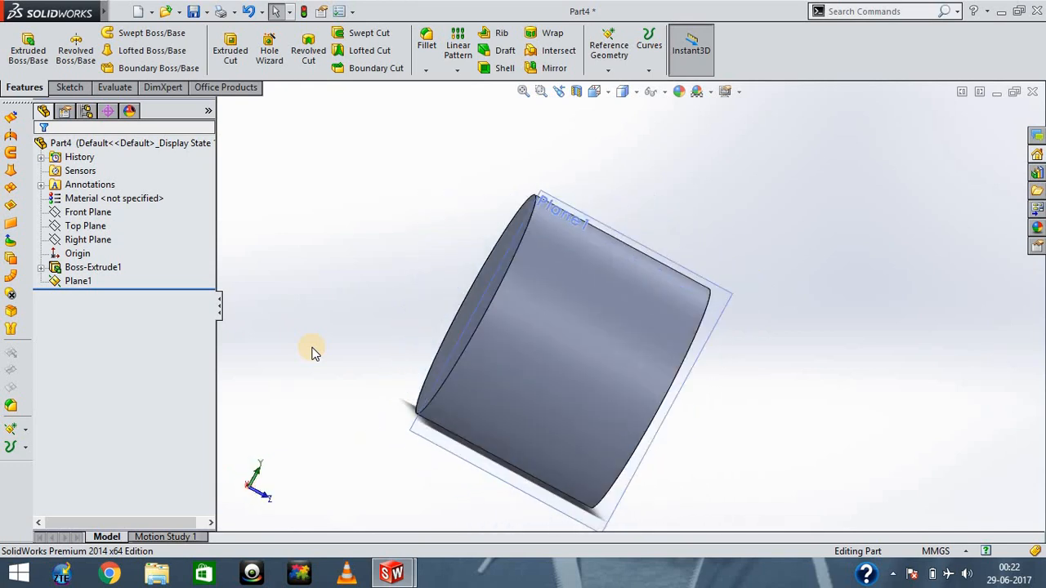
pyautogui.press('Left')
pyautogui.press('Left')
pyautogui.press('Left')
pyautogui.press('Left')
pyautogui.press('Left')
pyautogui.press('Left')
pyautogui.press('Left')
pyautogui.press('Left')
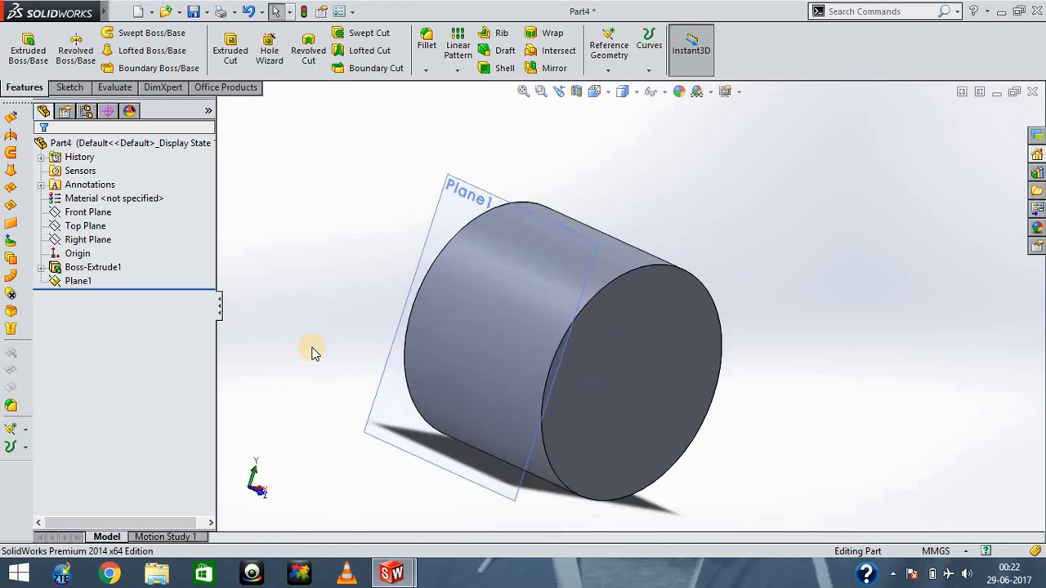
pyautogui.press('Right')
pyautogui.press('Right')
pyautogui.press('Left')
pyautogui.press('Left')
pyautogui.press('Up')
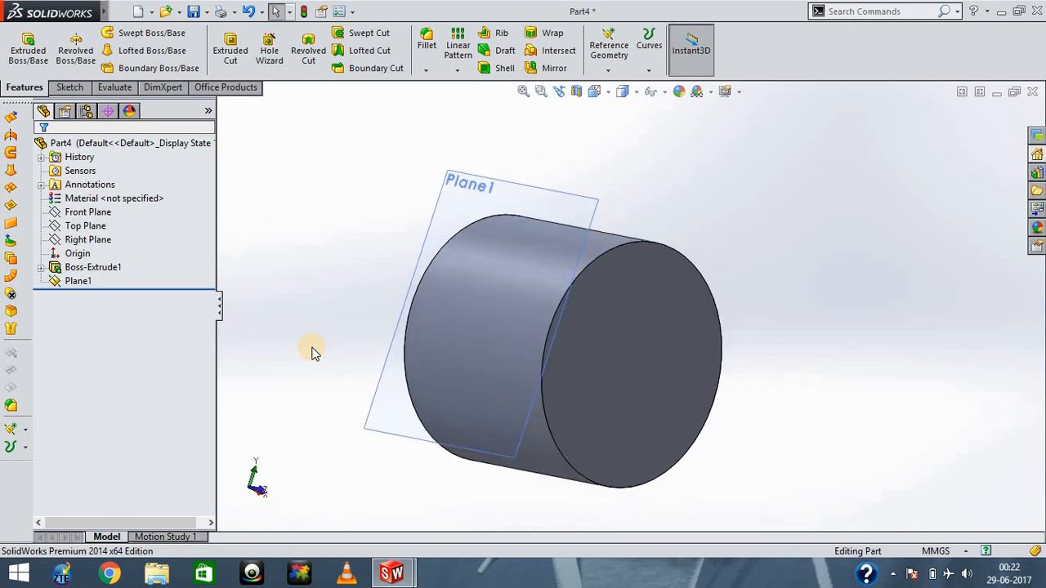
pyautogui.click(613, 73)
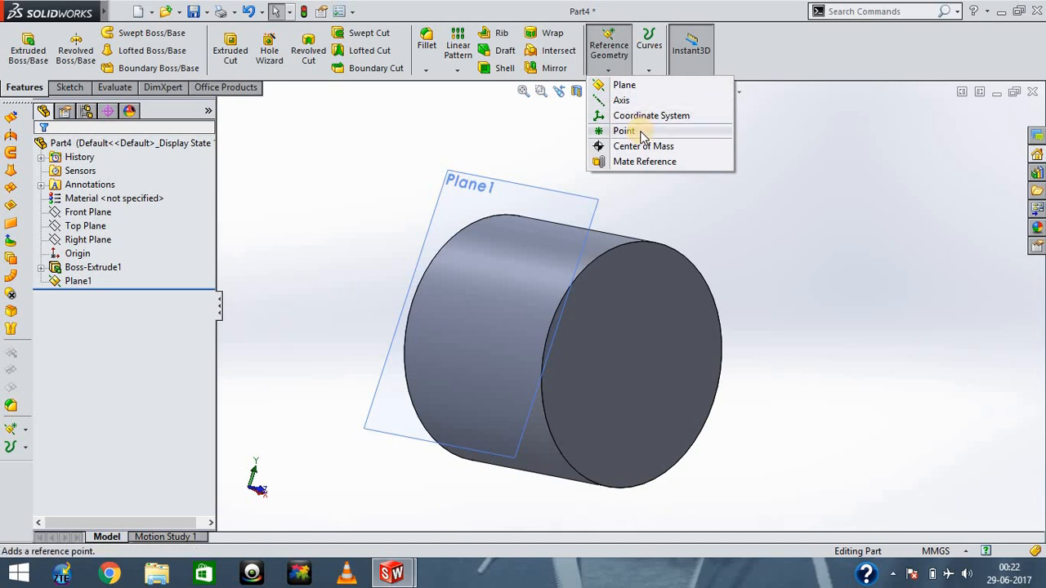
pyautogui.click(534, 151)
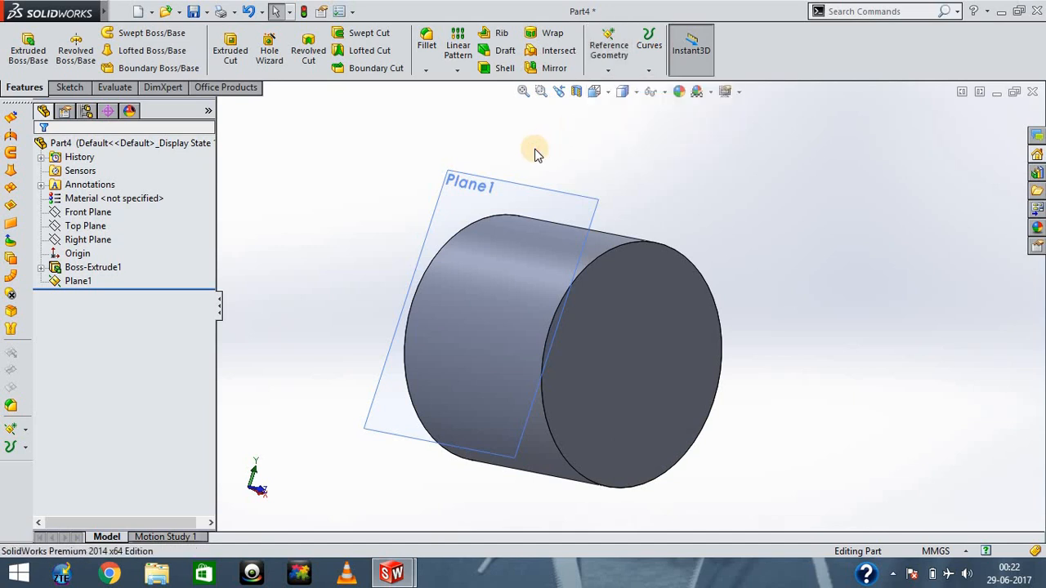